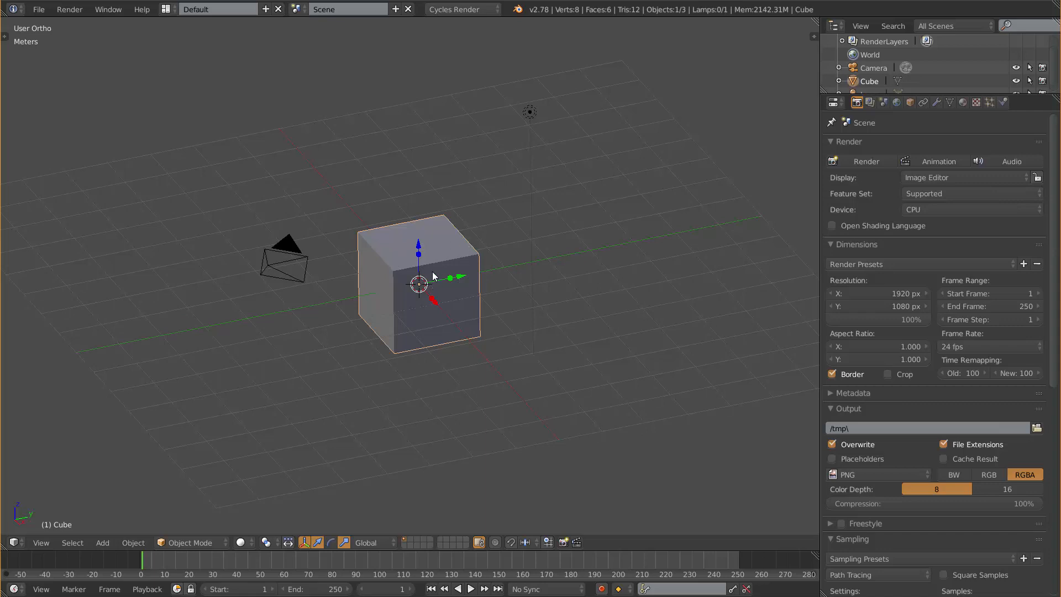
Create a new material for the default cube.
left_click(963, 102)
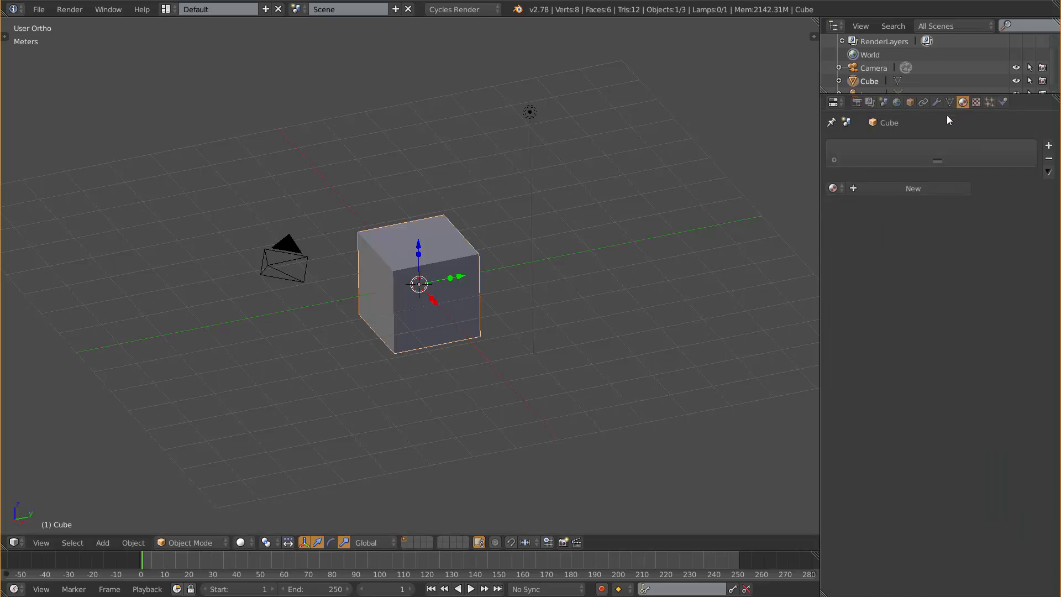
left_click(919, 189)
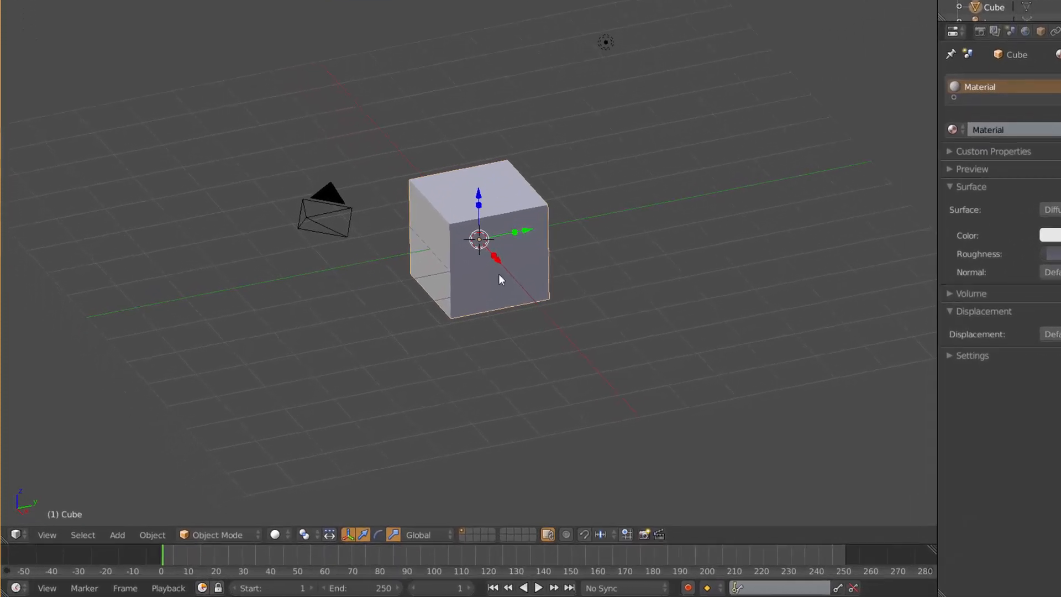
Switch the 3D view to the Node Editor and hide its properties sidebar.
left_click(16, 530)
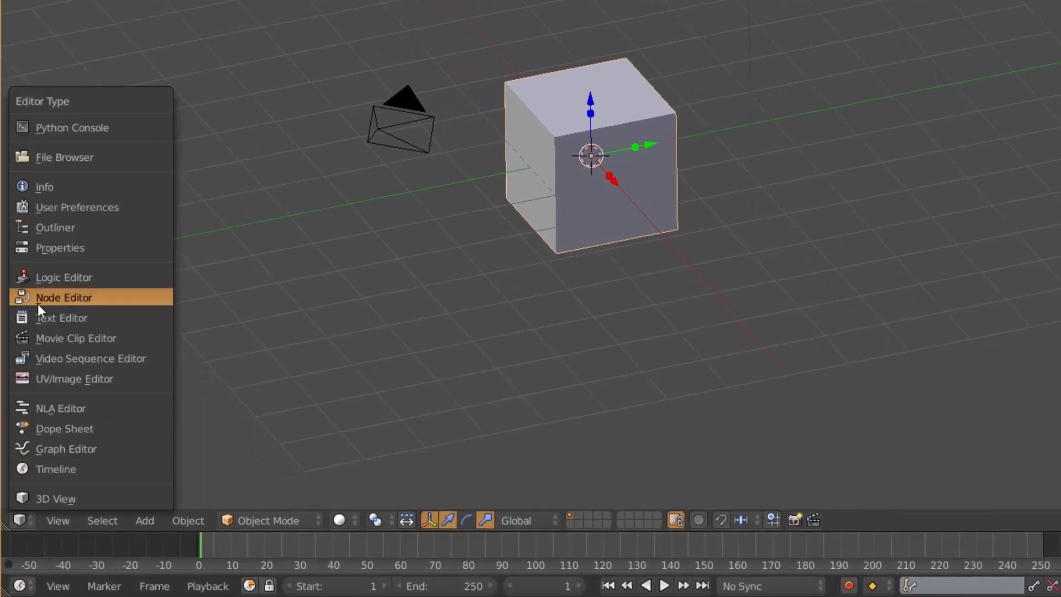
left_click(71, 300)
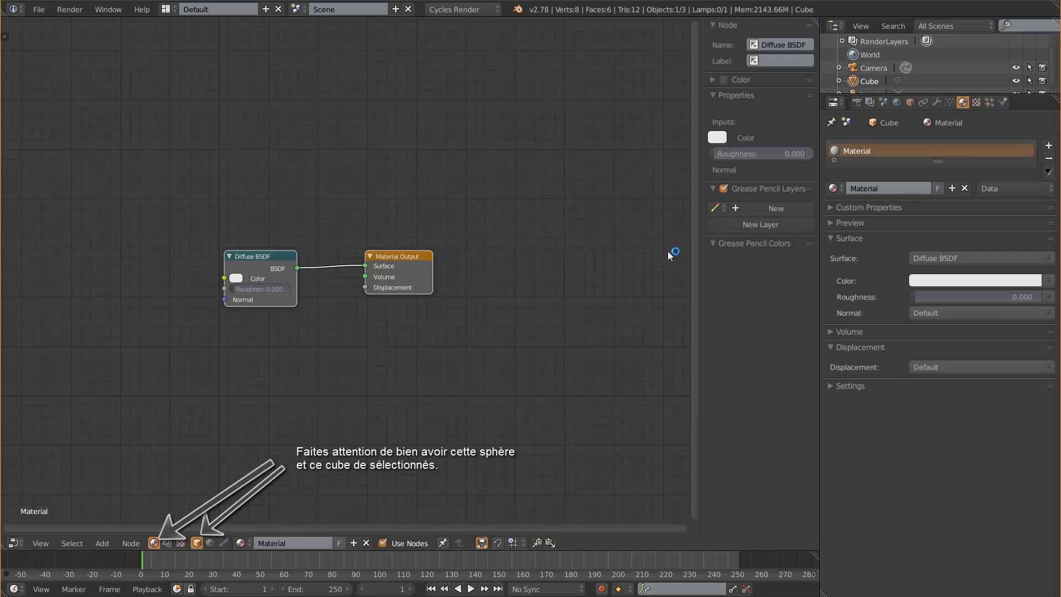
key("n")
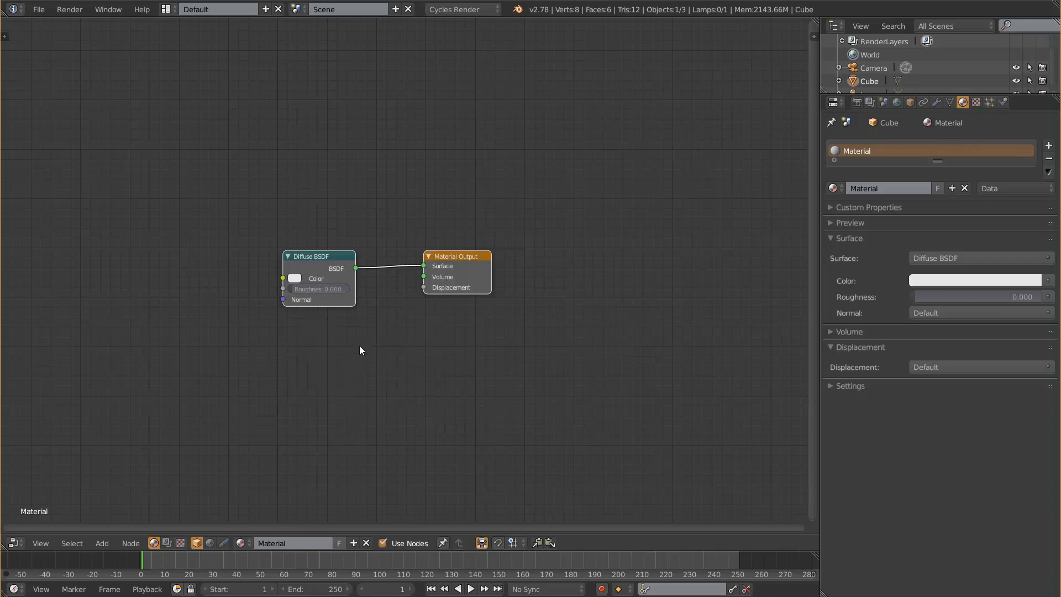
Pan and zoom around the material's node tree to examine the Diffuse BSDF and Material Output nodes.
middle_click_drag(365, 361, 542, 366)
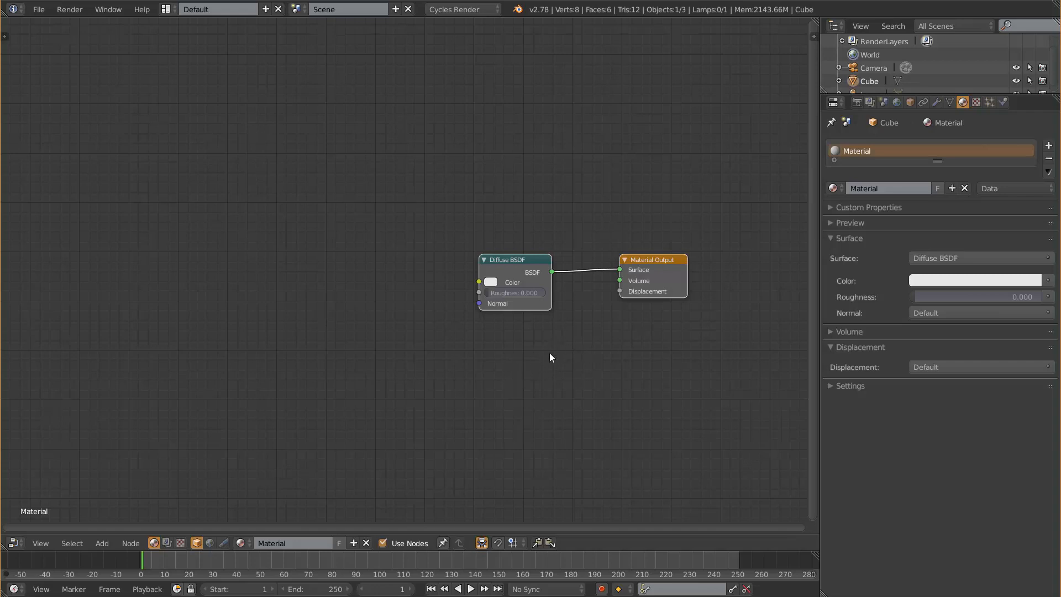
middle_click_drag(572, 371, 433, 374)
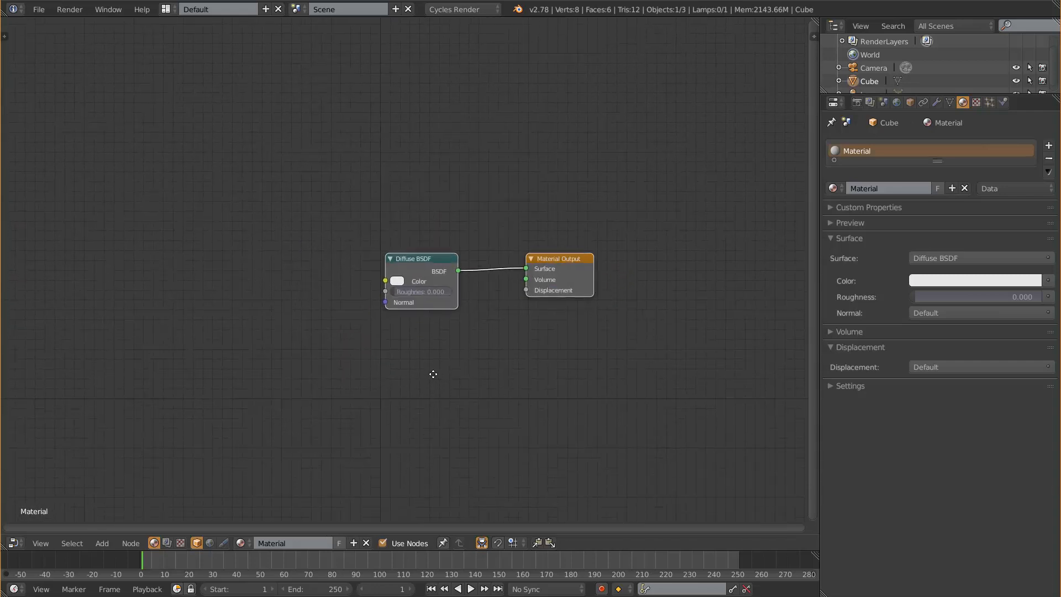
middle_click_drag(459, 318, 504, 136, "ctrl")
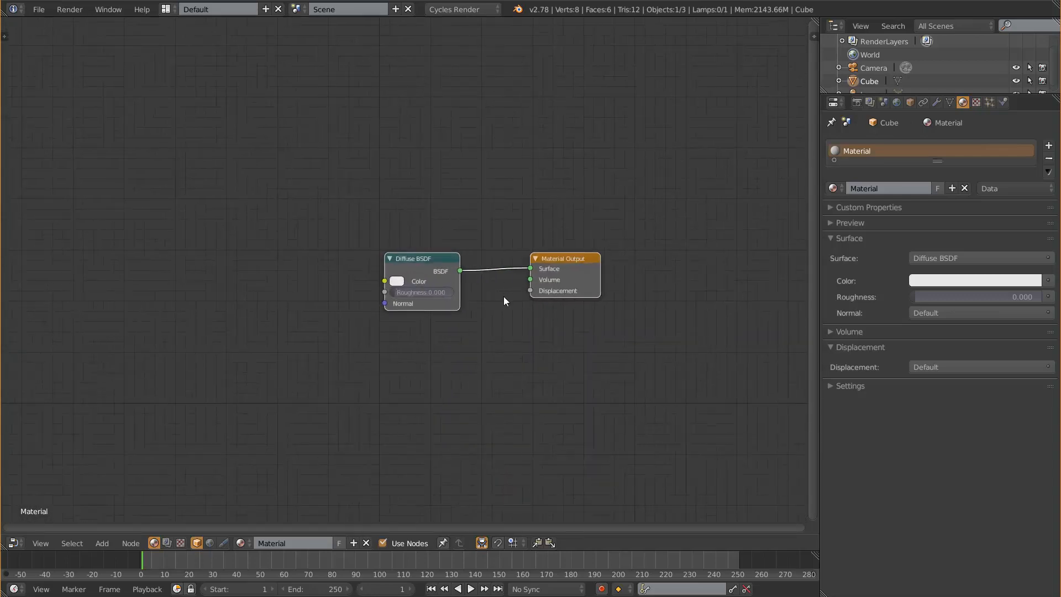
scroll(494, 288, "down", 2)
scroll(494, 288, "up", 3)
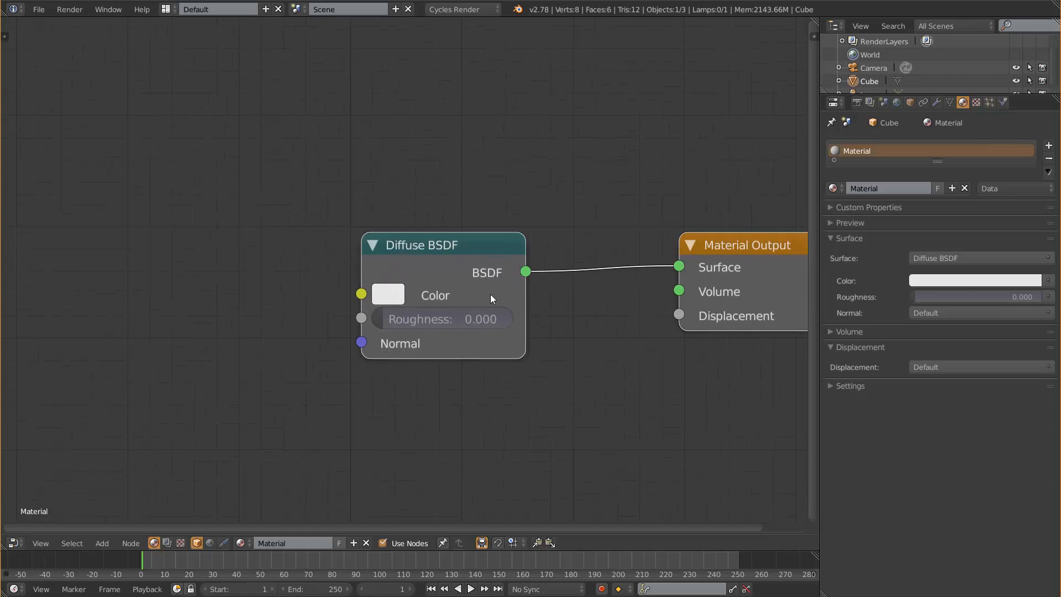
scroll(485, 303, "down", 2)
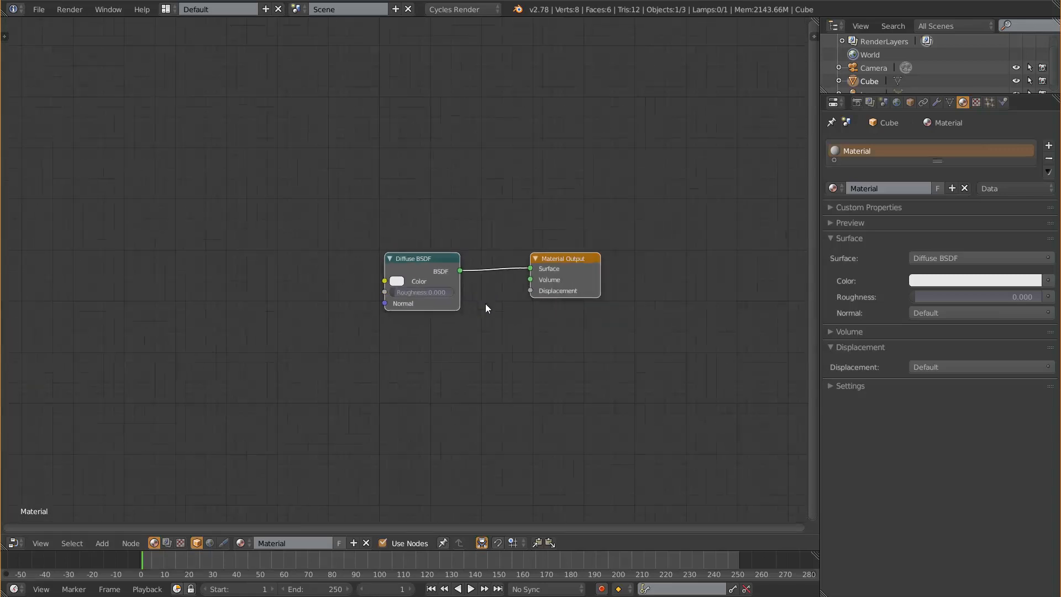
scroll(485, 303, "up", 1)
scroll(486, 301, "down", 4)
scroll(489, 293, "up", 2)
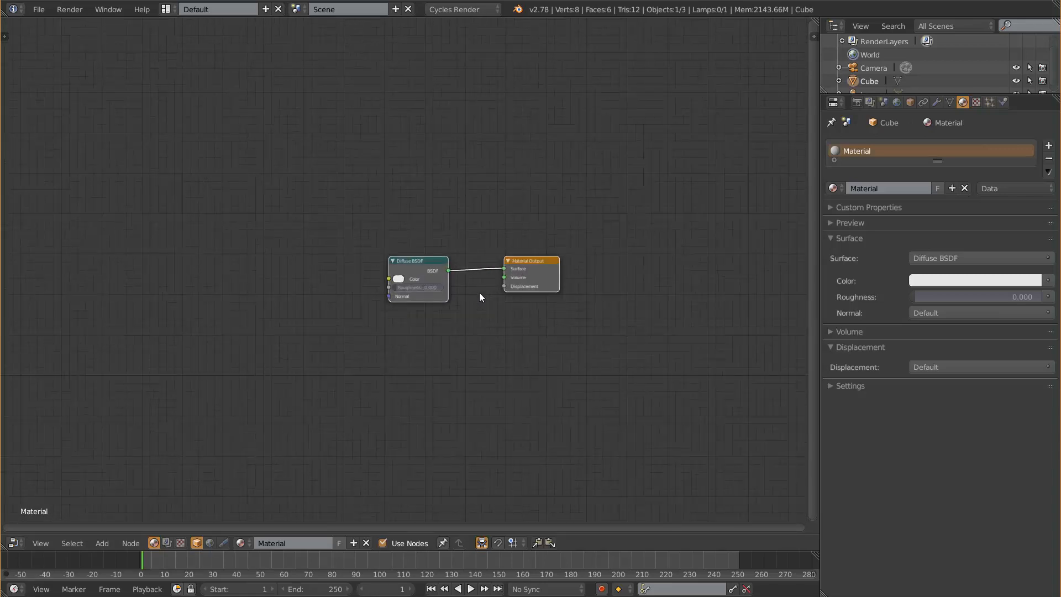
scroll(481, 293, "down", 1)
scroll(397, 244, "down", 2)
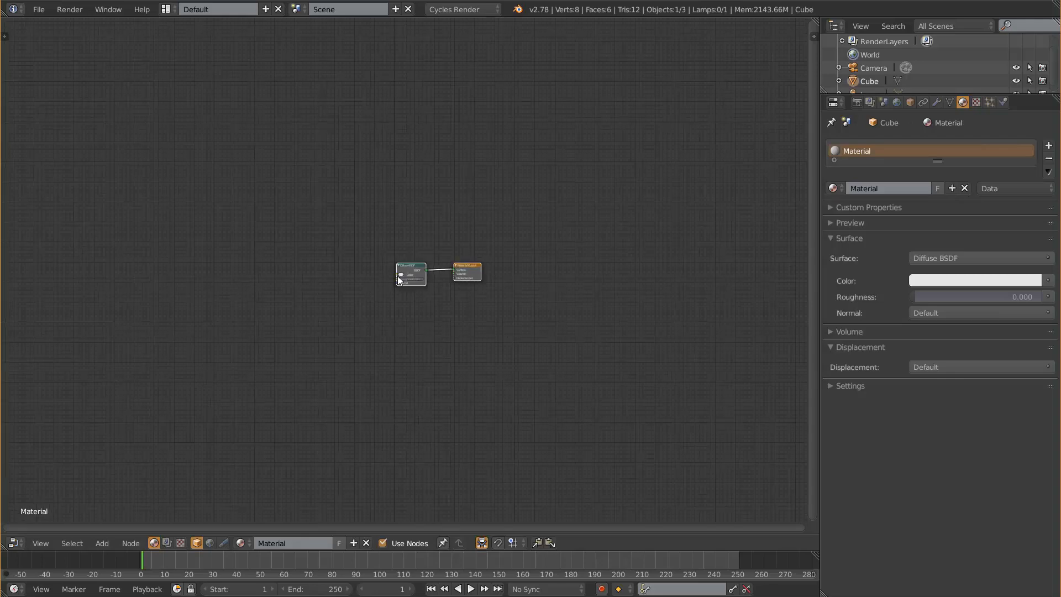
scroll(412, 307, "down", 4)
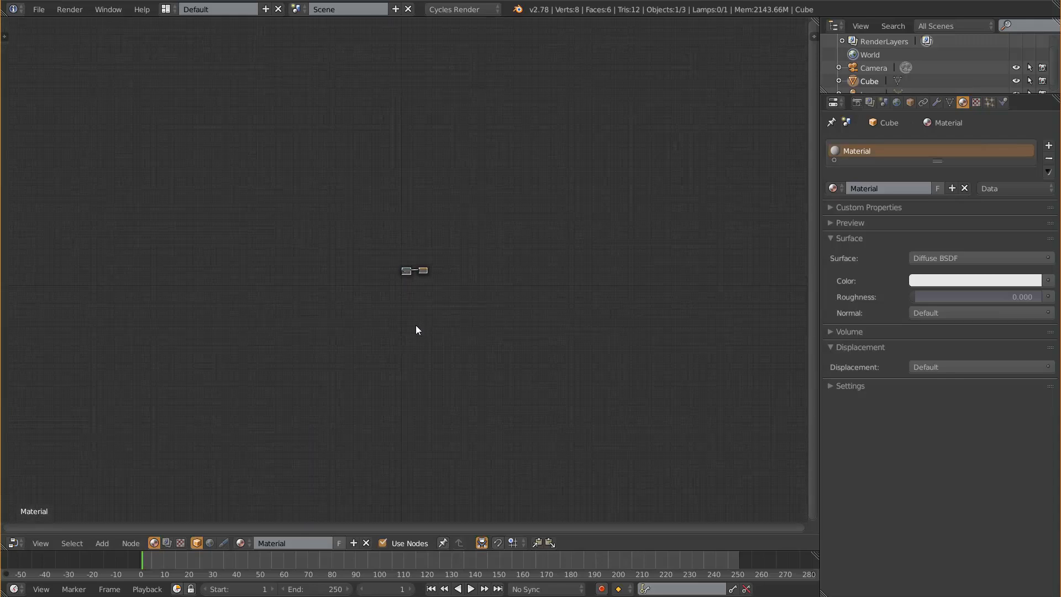
middle_click_drag(342, 293, 338, 271)
scroll(441, 343, "up", 4)
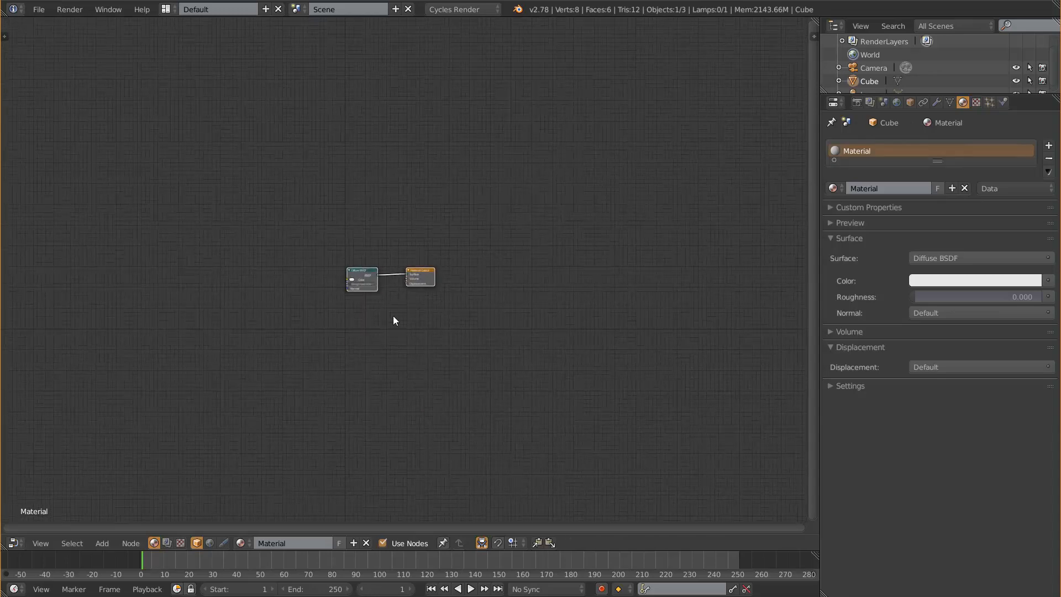
scroll(393, 320, "up", 4)
middle_click_drag(378, 381, 501, 369)
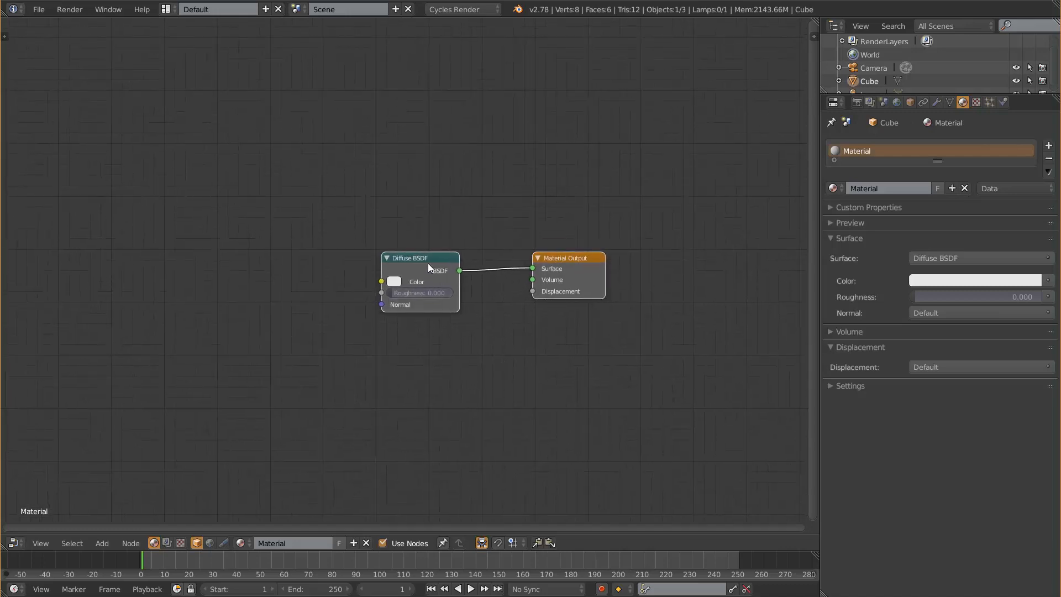
Move the Diffuse BSDF and Material Output nodes farther apart to leave a wide gap between them.
left_click_drag(426, 257, 371, 255)
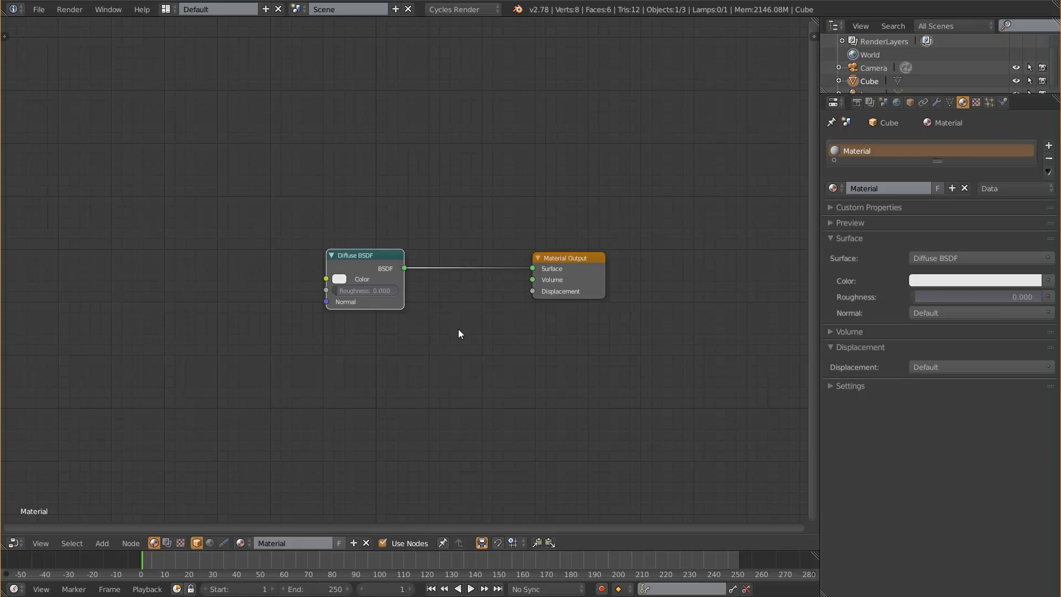
left_click_drag(564, 257, 687, 257)
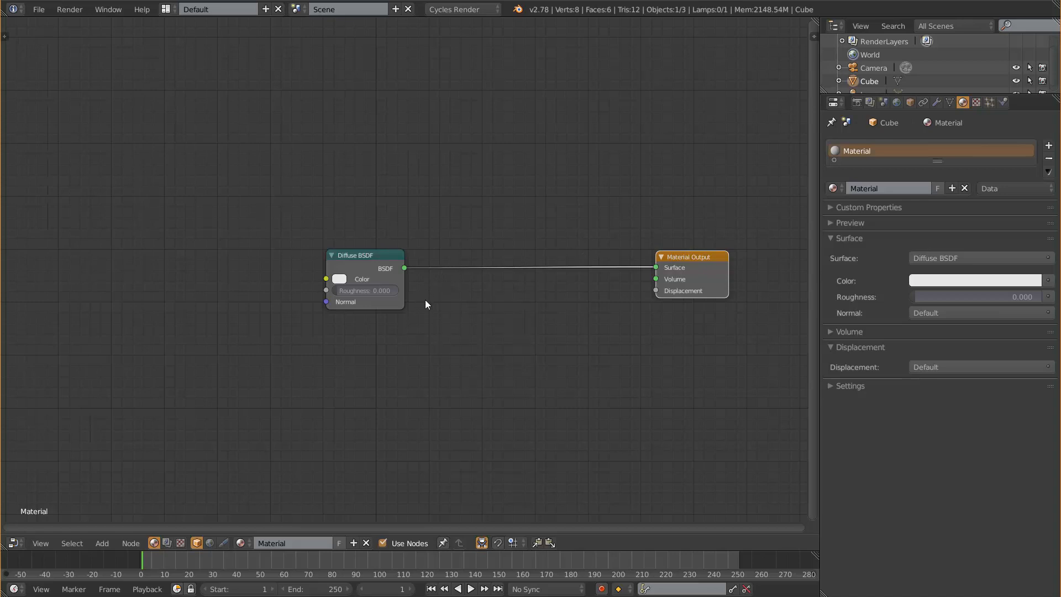
left_click_drag(708, 259, 619, 257)
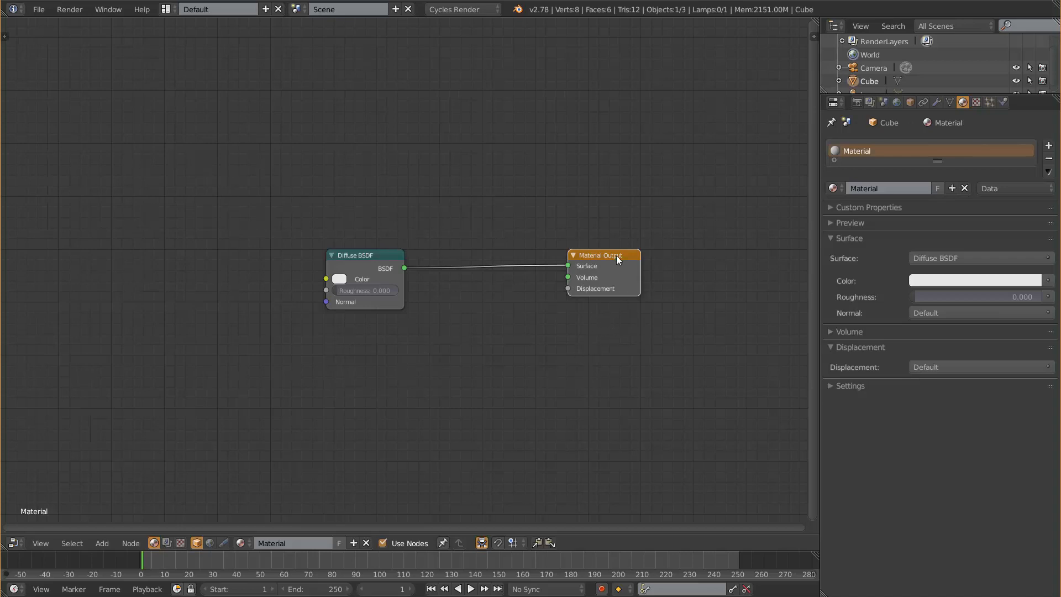
left_click_drag(617, 257, 649, 258)
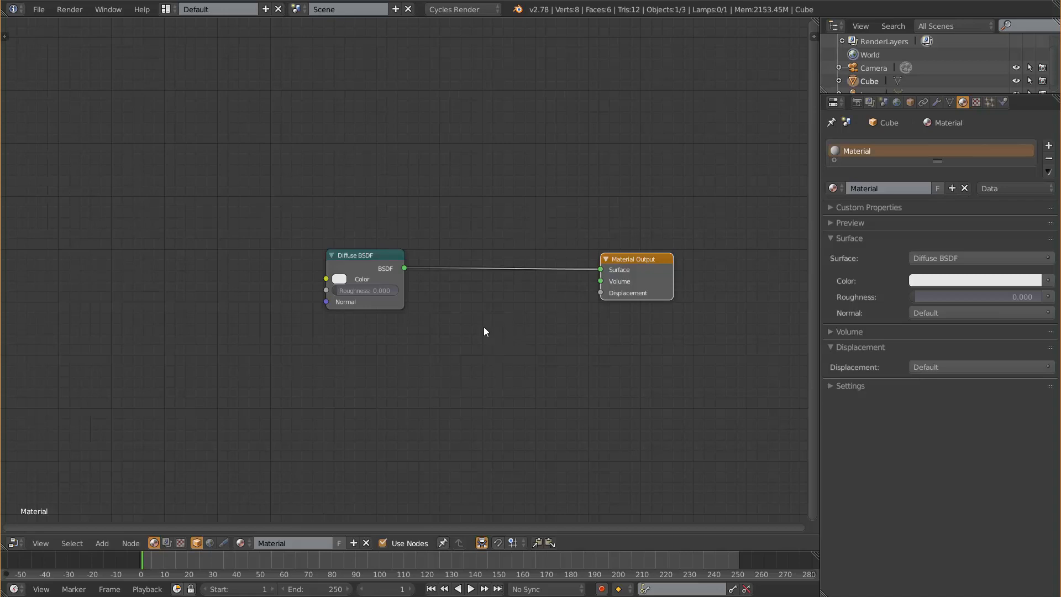
Open the user preferences and search the add-ons for "node".
left_click(46, 13)
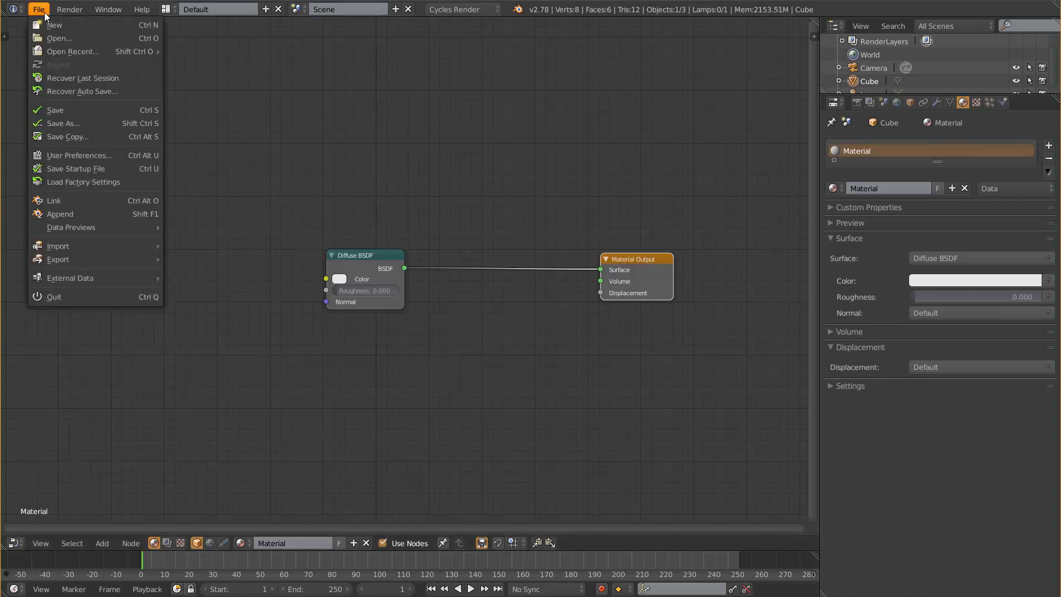
left_click(72, 153)
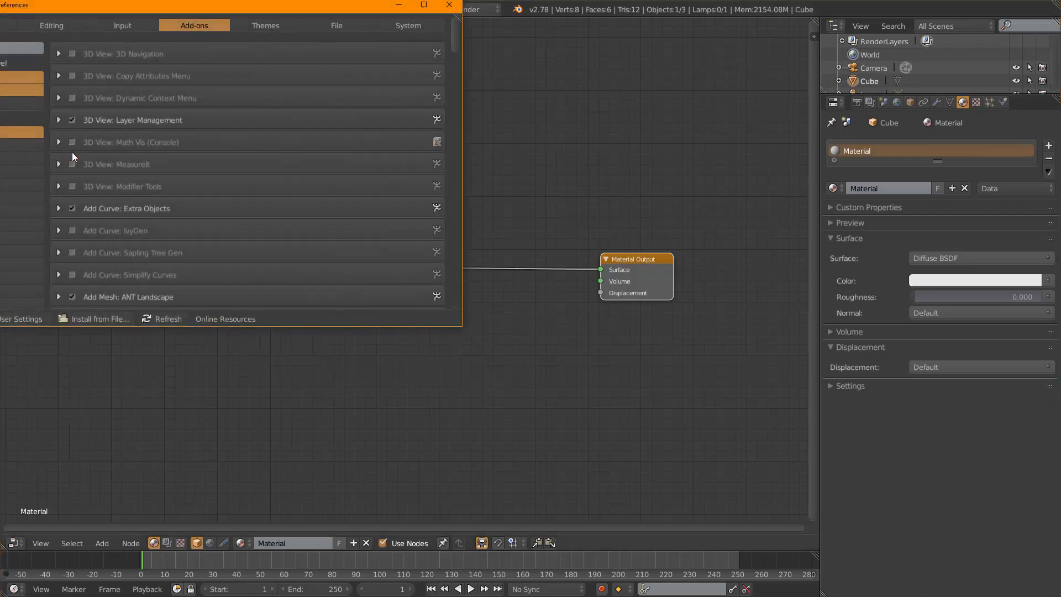
left_click_drag(174, 17, 366, 105)
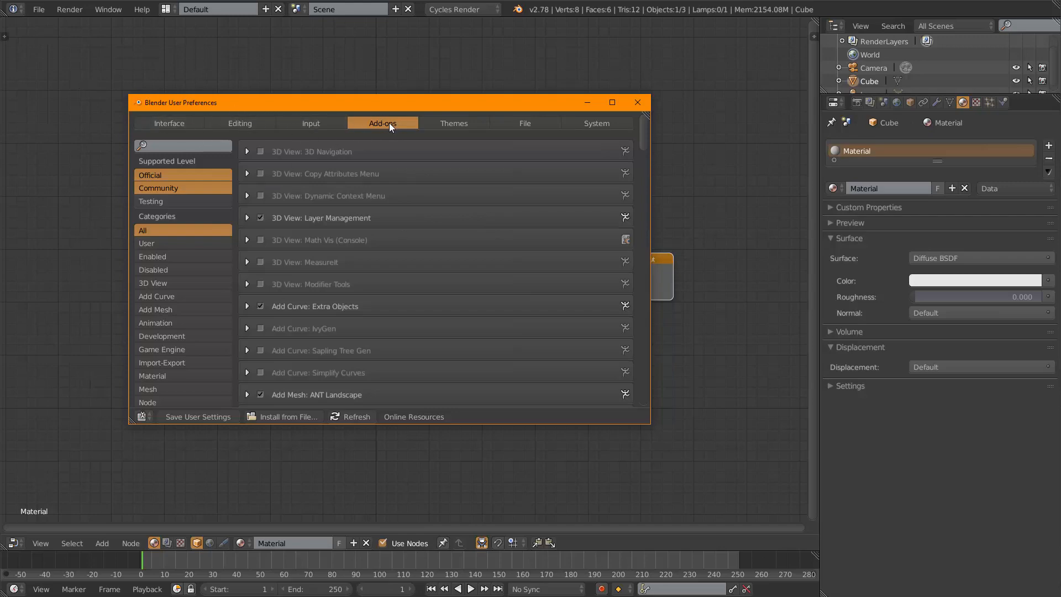
left_click(200, 143)
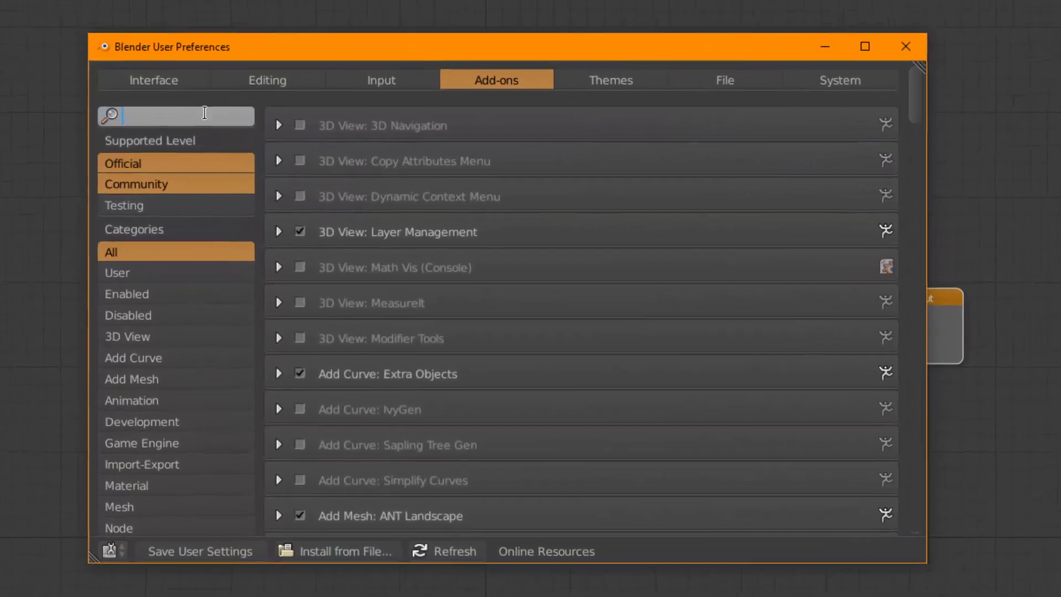
type("no")
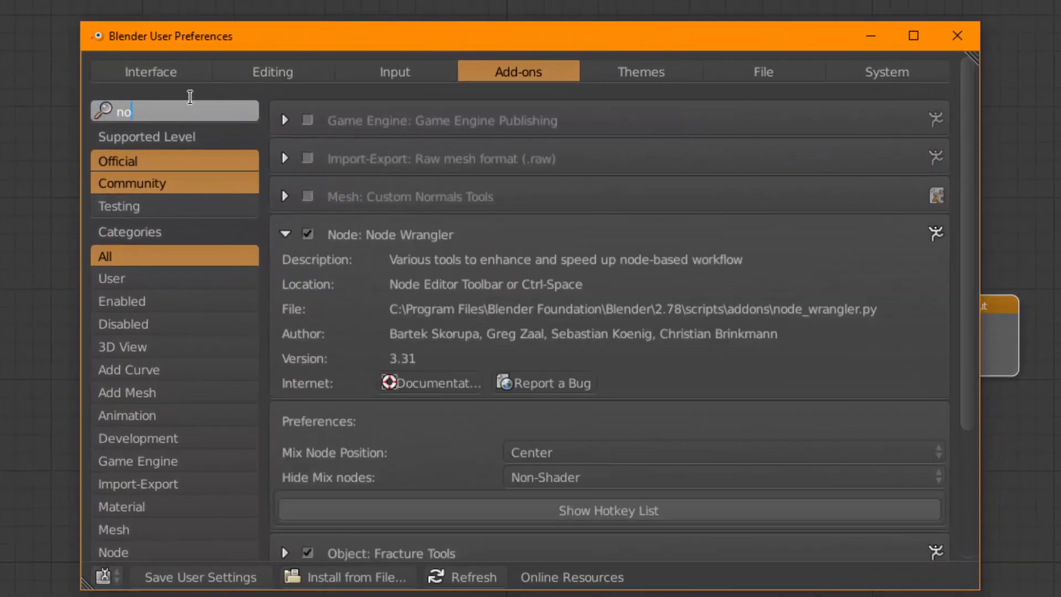
type("de")
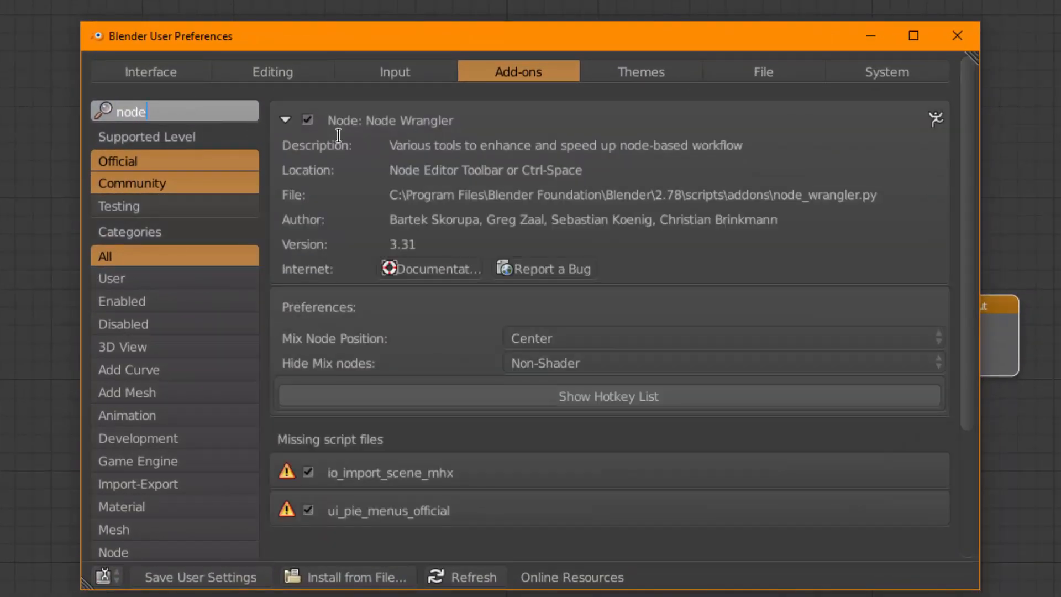
Examine the Node Wrangler add-on's details and enabled status, and close the user preferences.
left_click(287, 120)
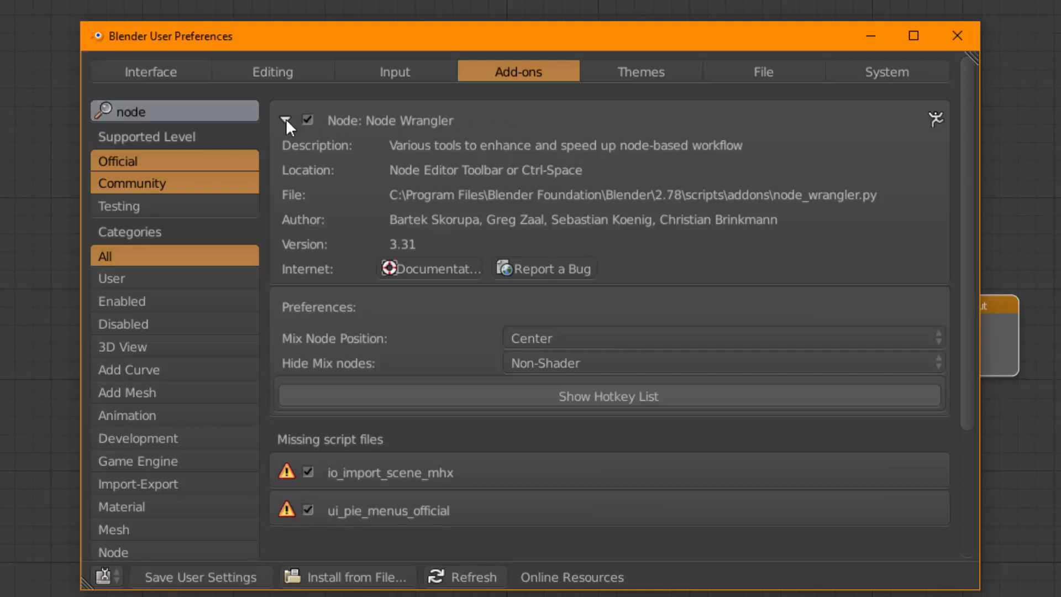
left_click(286, 119)
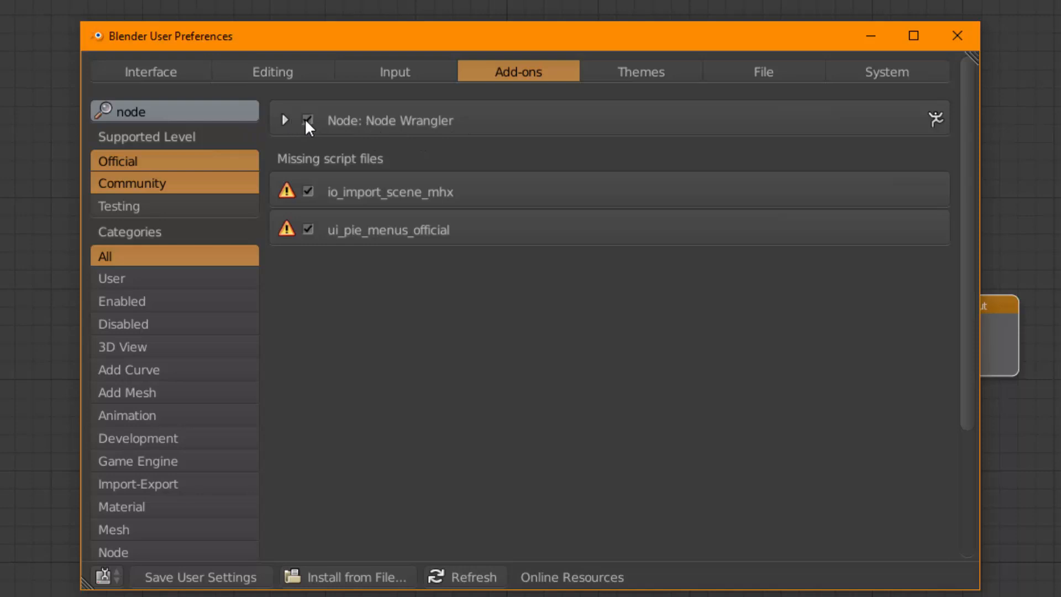
left_click(285, 120)
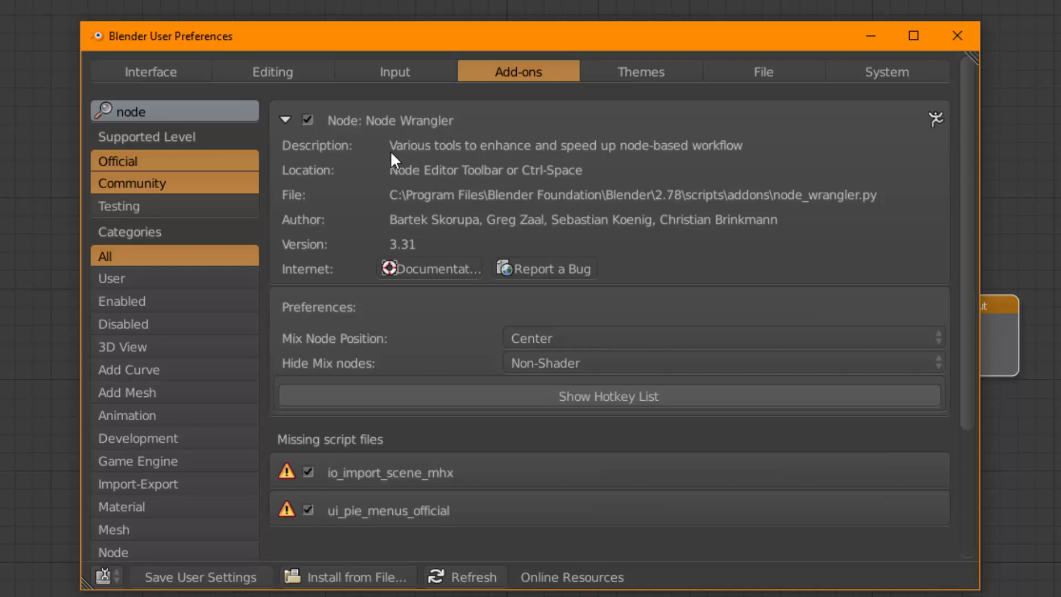
left_click(285, 120)
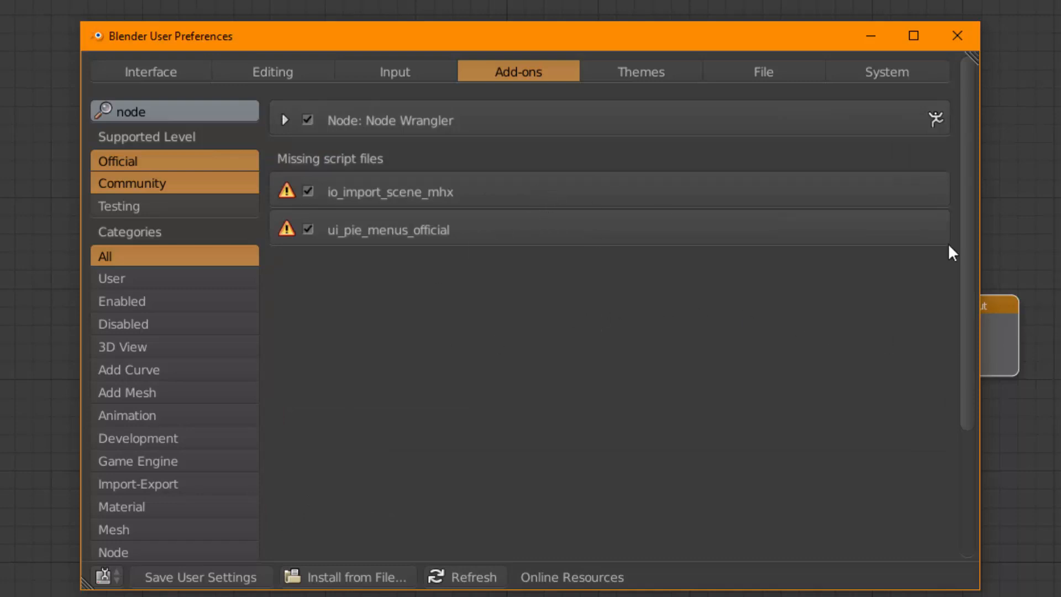
left_click(959, 36)
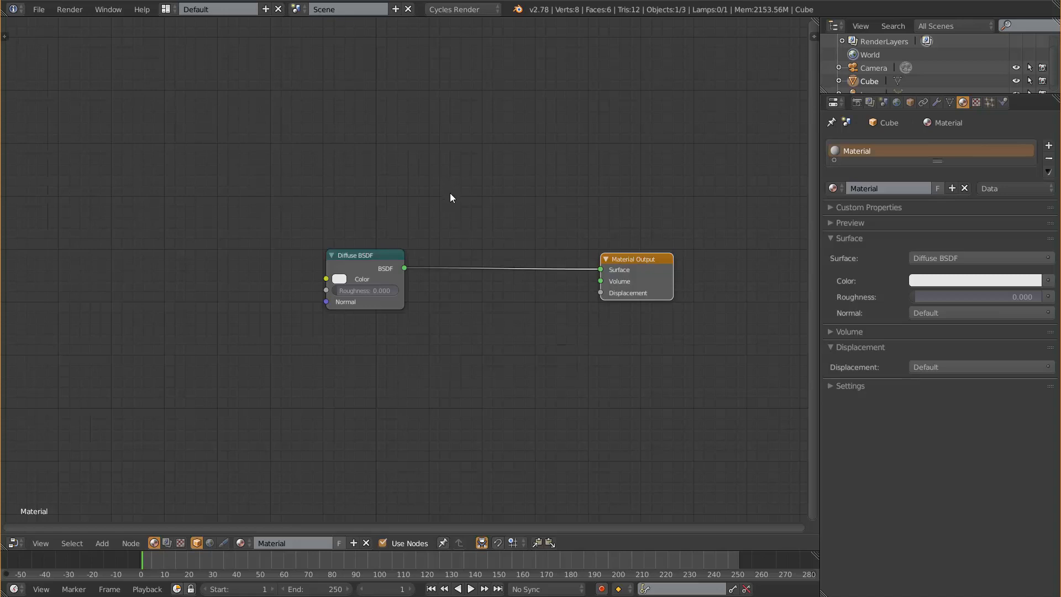
Bring the Diffuse BSDF and Material Output nodes closer together and narrow the Diffuse BSDF node.
left_click(385, 254)
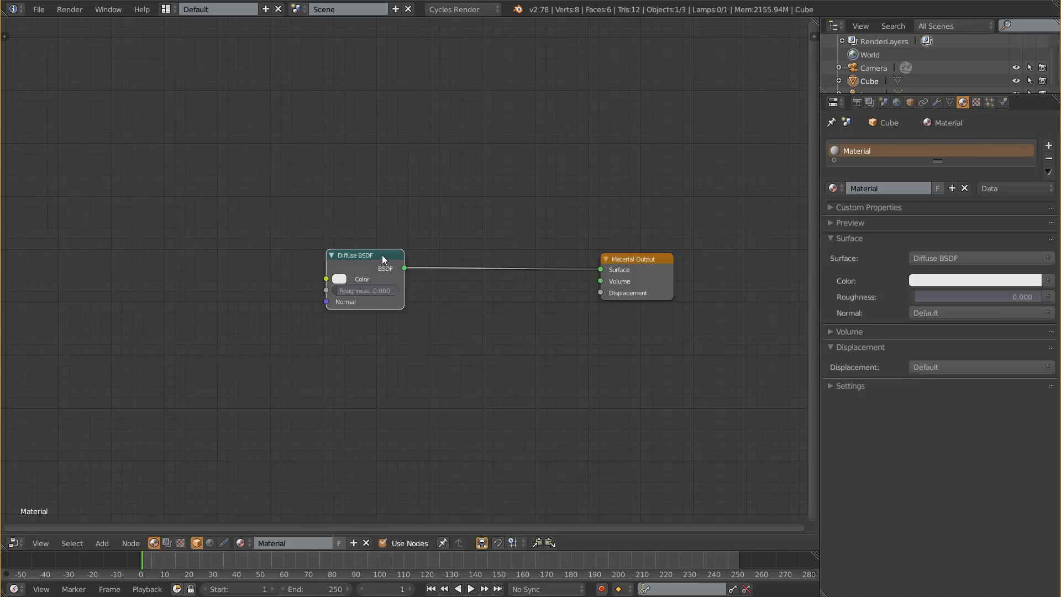
mouse_move(384, 256)
left_mouse_down()
mouse_move(387, 271)
mouse_move(400, 261)
left_mouse_up()
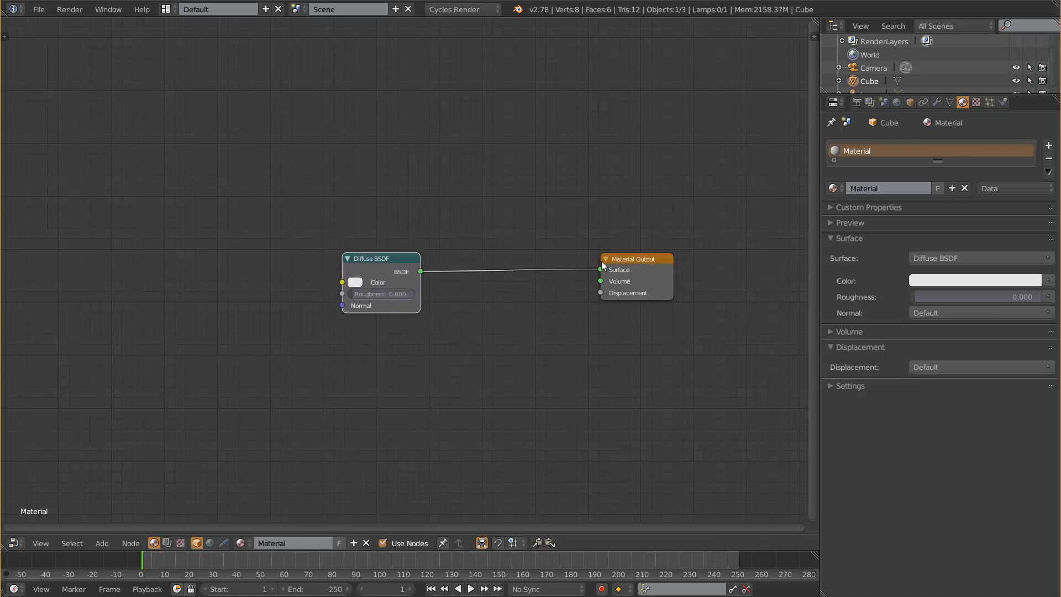
left_click_drag(632, 260, 531, 263)
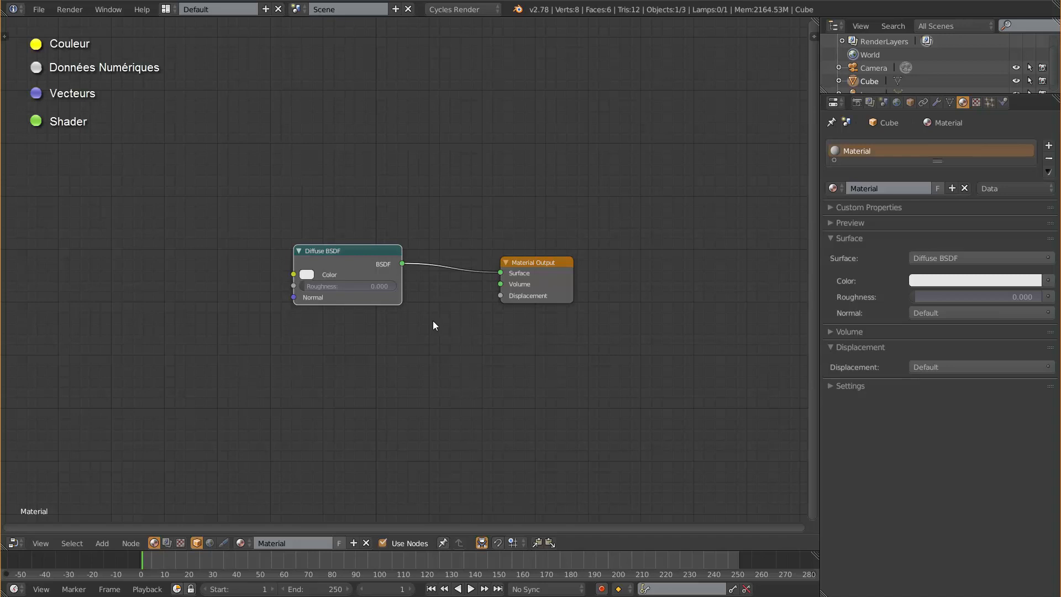
left_click_drag(402, 290, 384, 291)
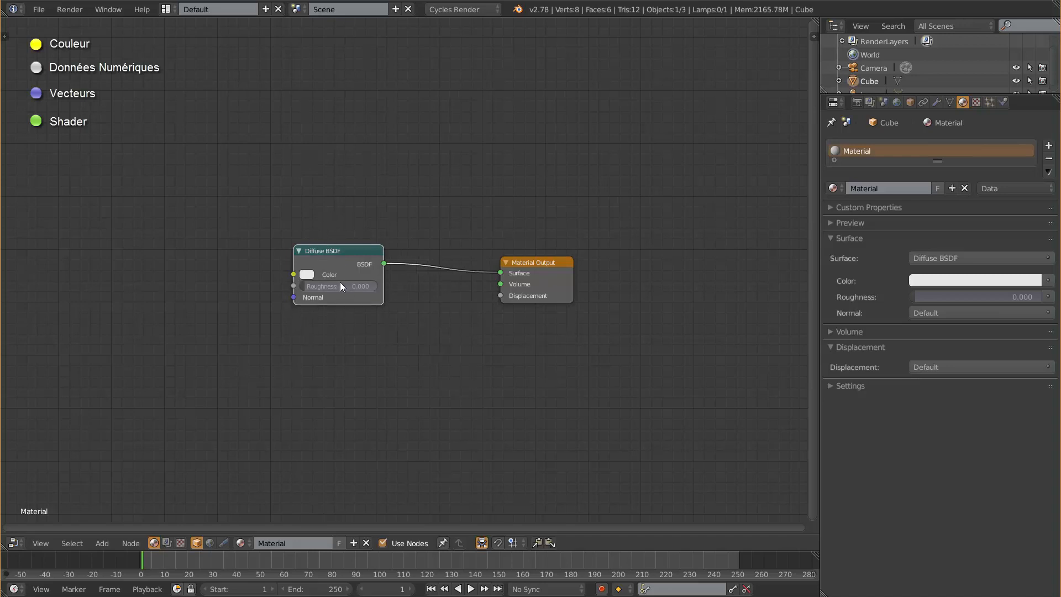
left_click_drag(340, 251, 362, 272)
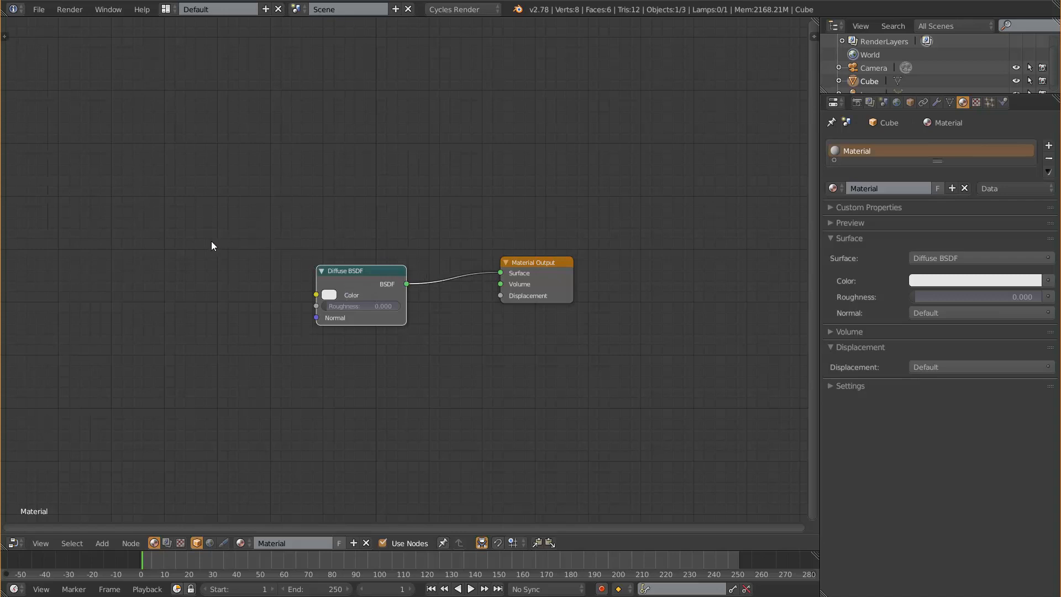
Examine the searchable list of addable nodes and the nodes offered in the Input and Output categories.
key("shift+a")
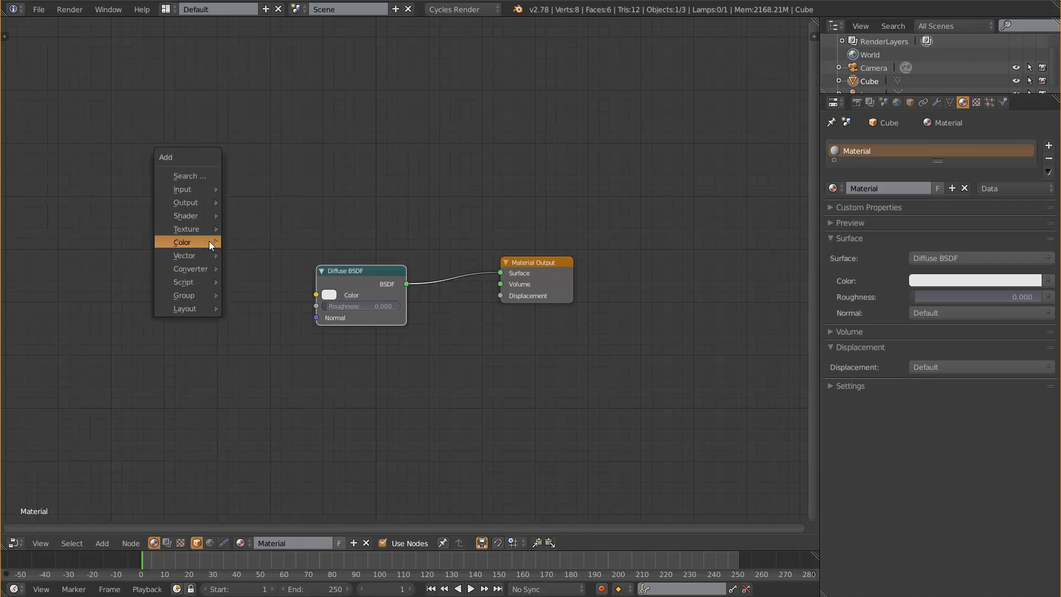
left_click(198, 175)
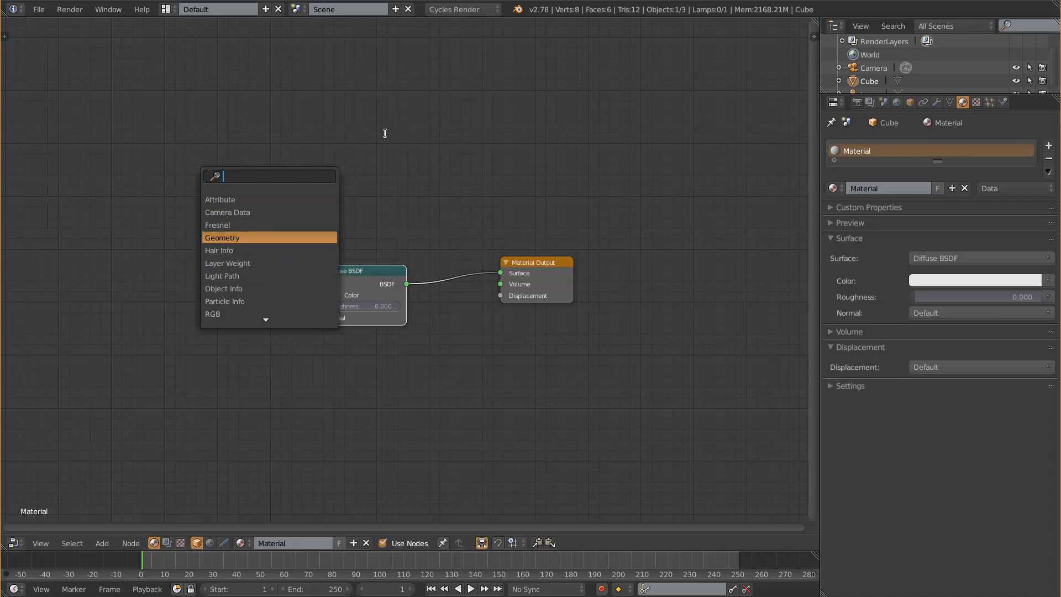
left_click(366, 133)
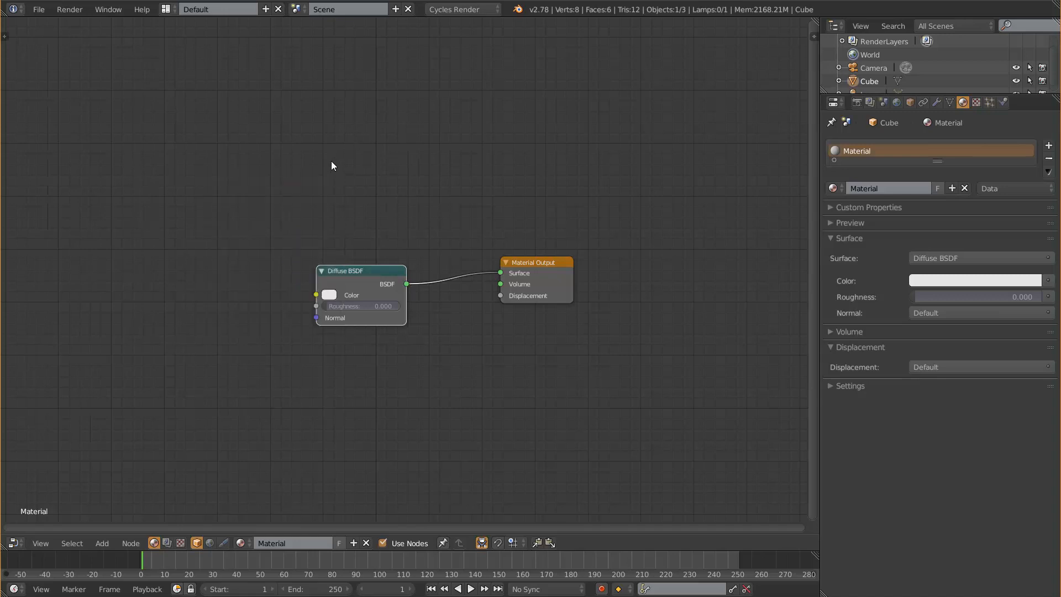
key("shift+a")
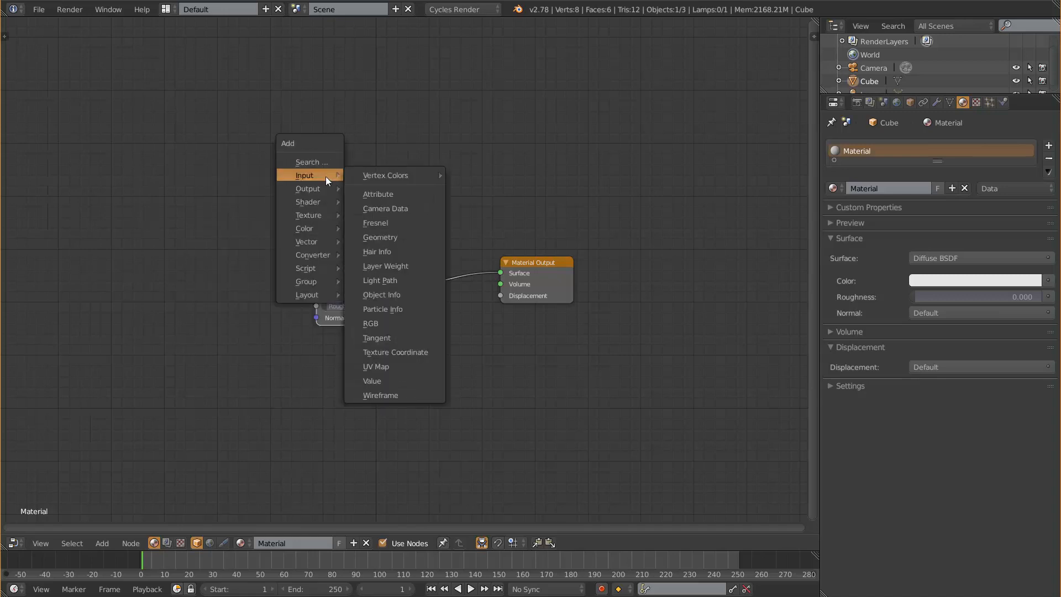
mouse_move(338, 180)
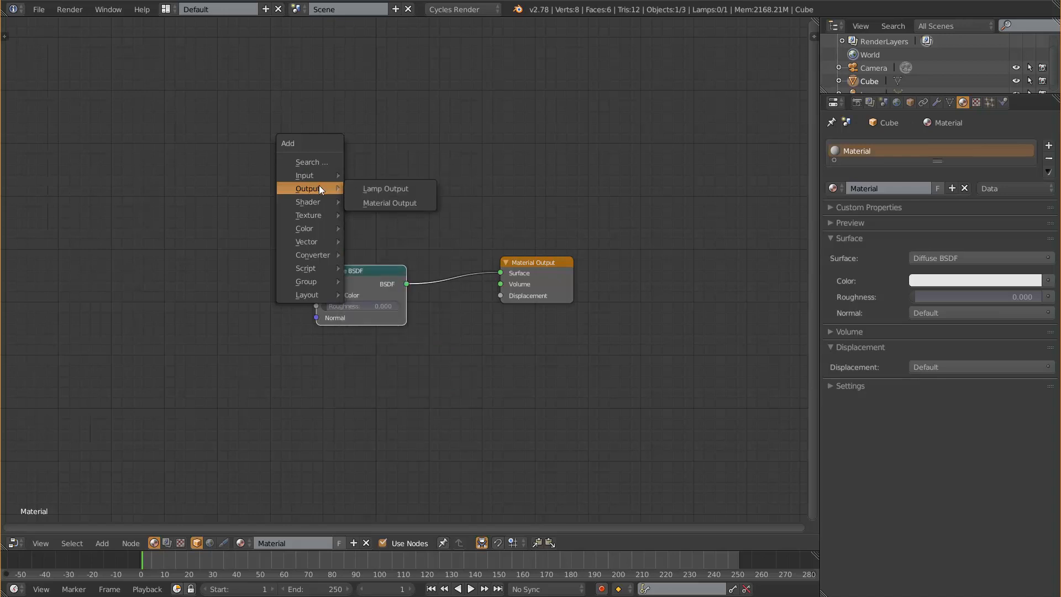
mouse_move(319, 201)
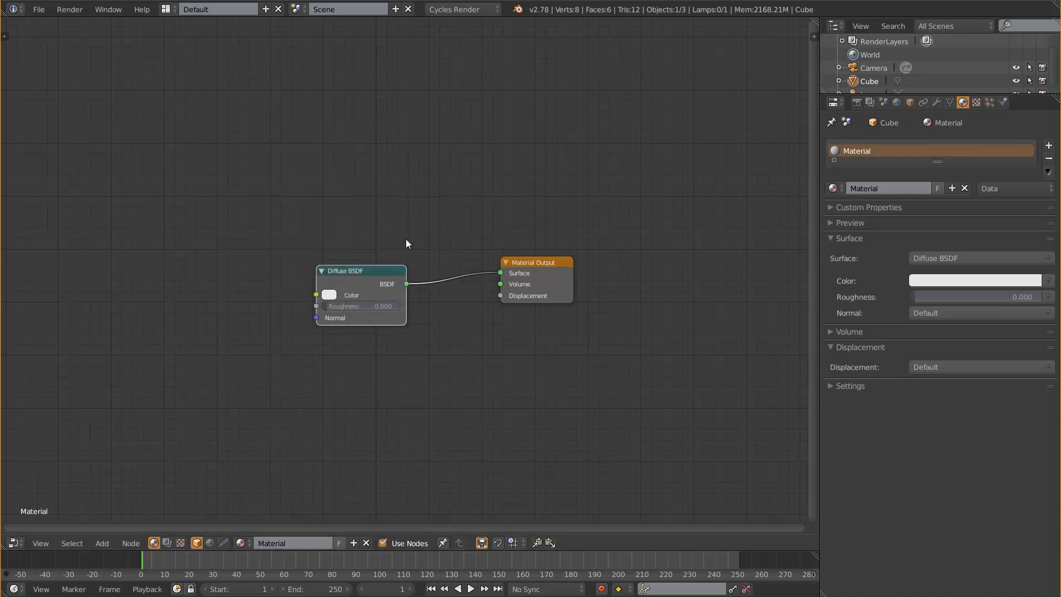
Review the available node categories, from Input and Output through Texture, Color, Vector and Converter, without adding a node.
middle_click_drag(313, 256, 534, 264)
key("shift+a")
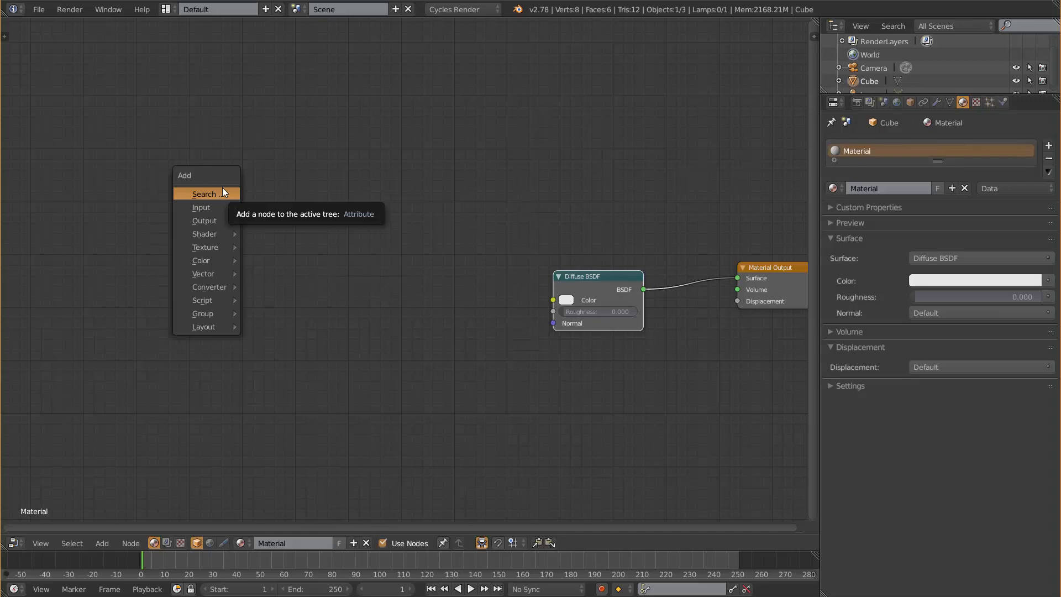
mouse_move(202, 210)
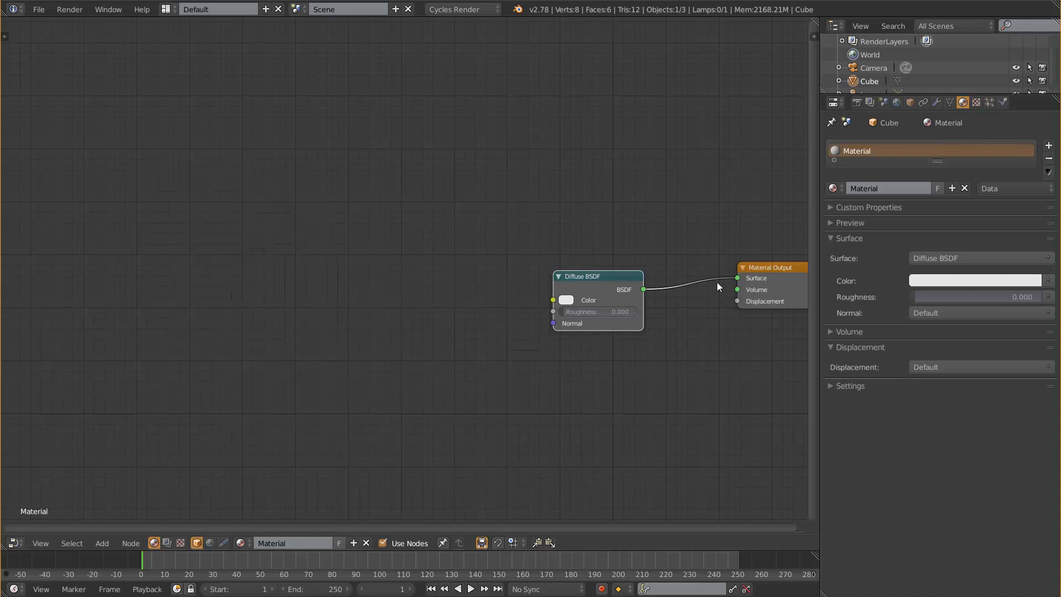
key("shift+a")
mouse_move(415, 283)
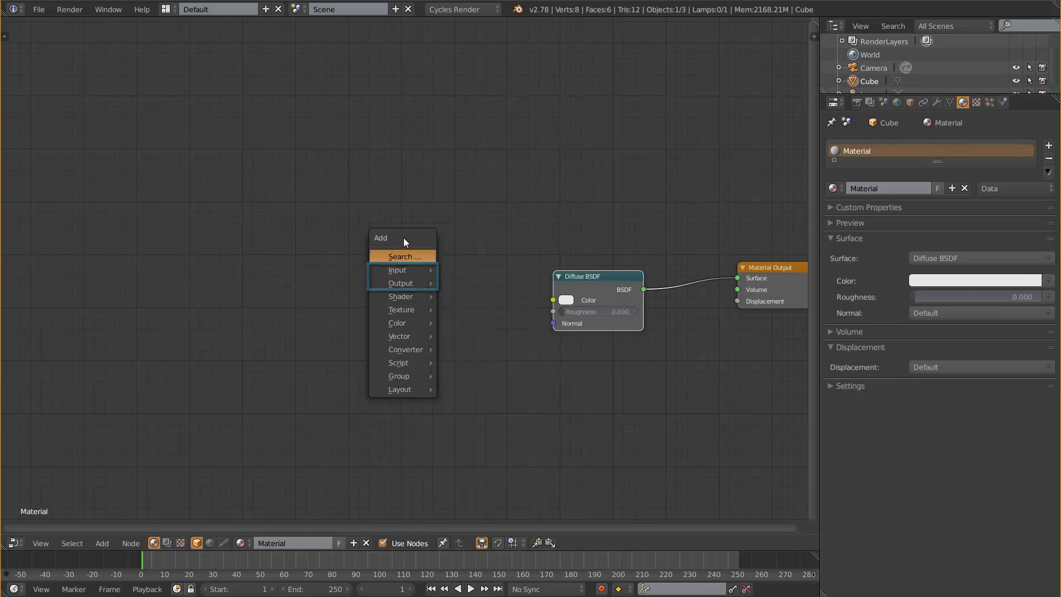
mouse_move(396, 269)
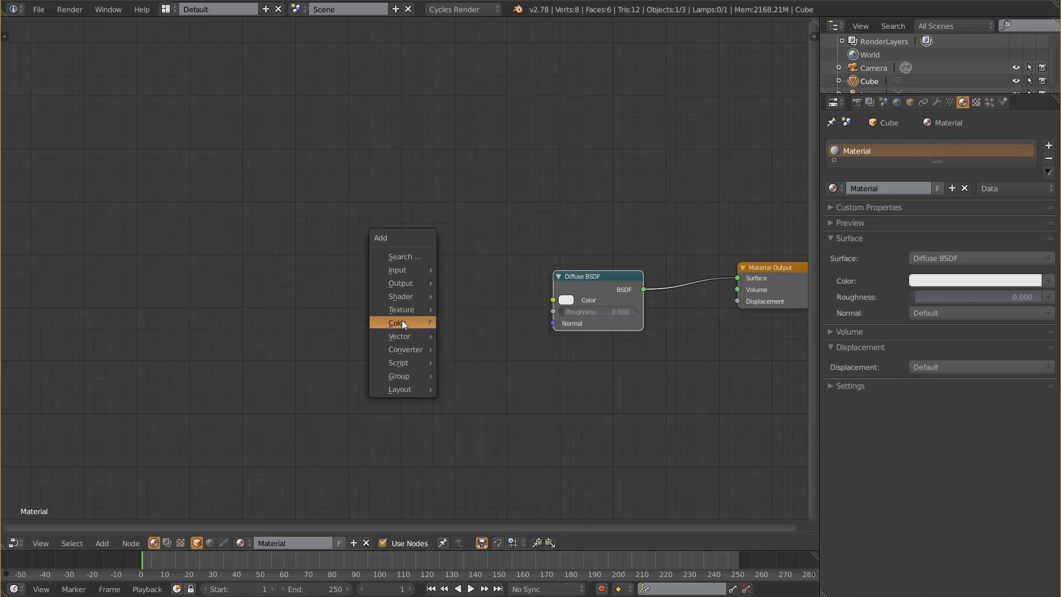
mouse_move(407, 352)
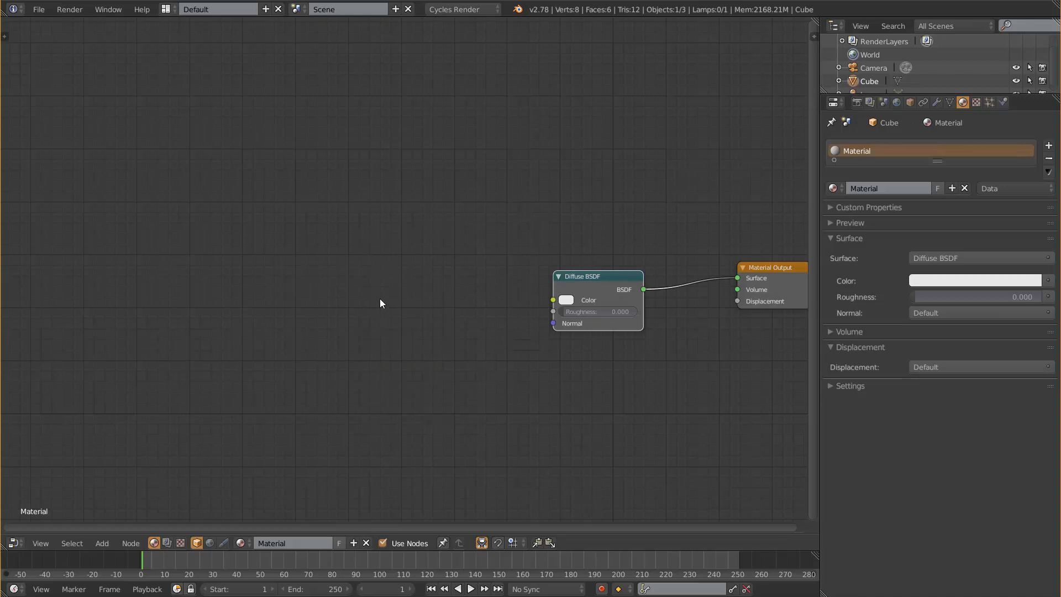
key("shift+a")
mouse_move(367, 311)
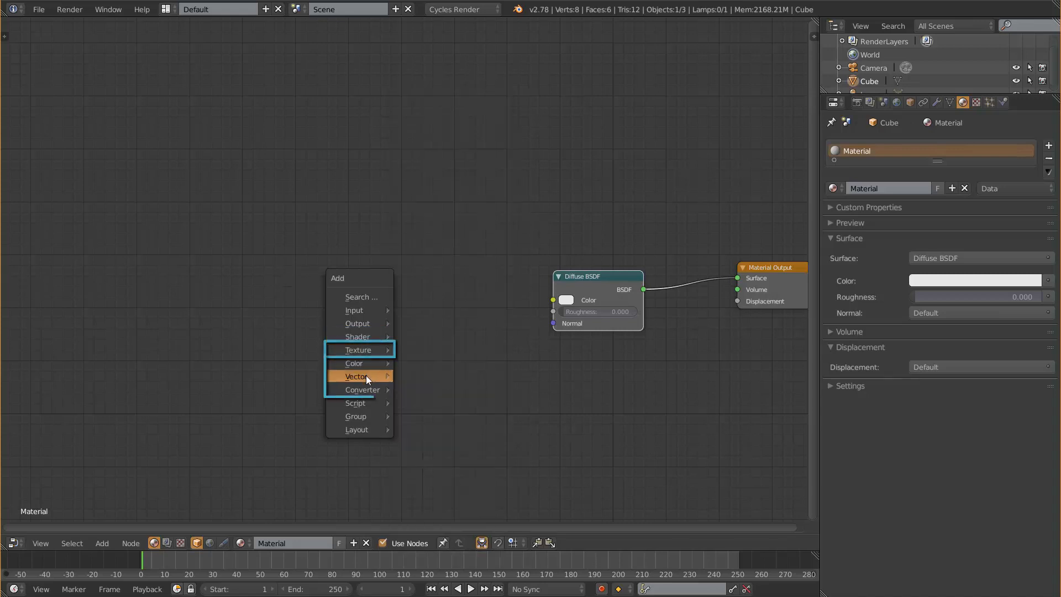
mouse_move(366, 390)
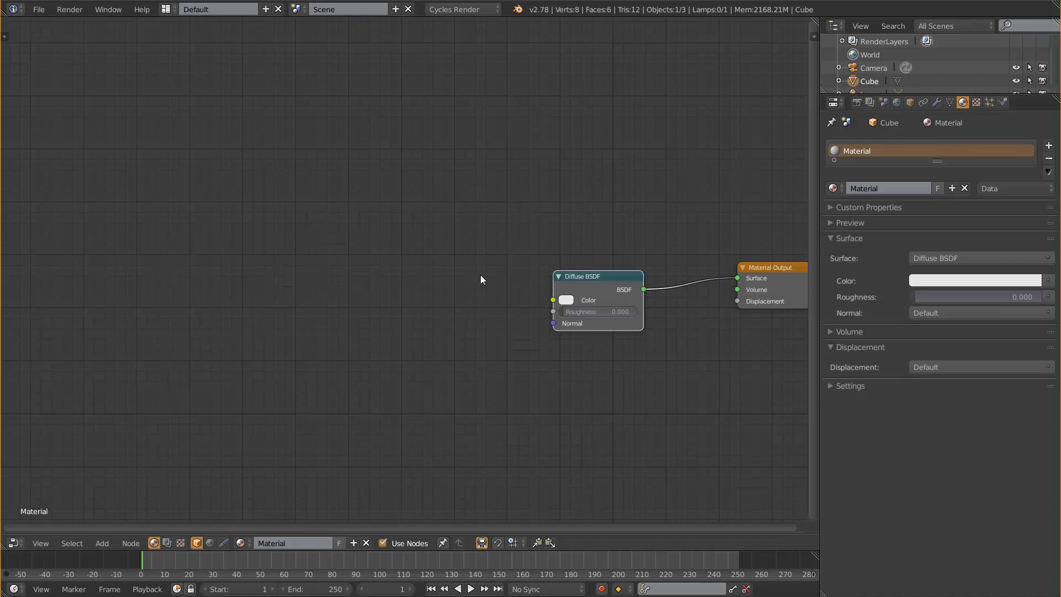
Spread the Diffuse BSDF and Material Output nodes farther apart and roughly level them so their link runs almost straight.
middle_click_drag(518, 200, 350, 194)
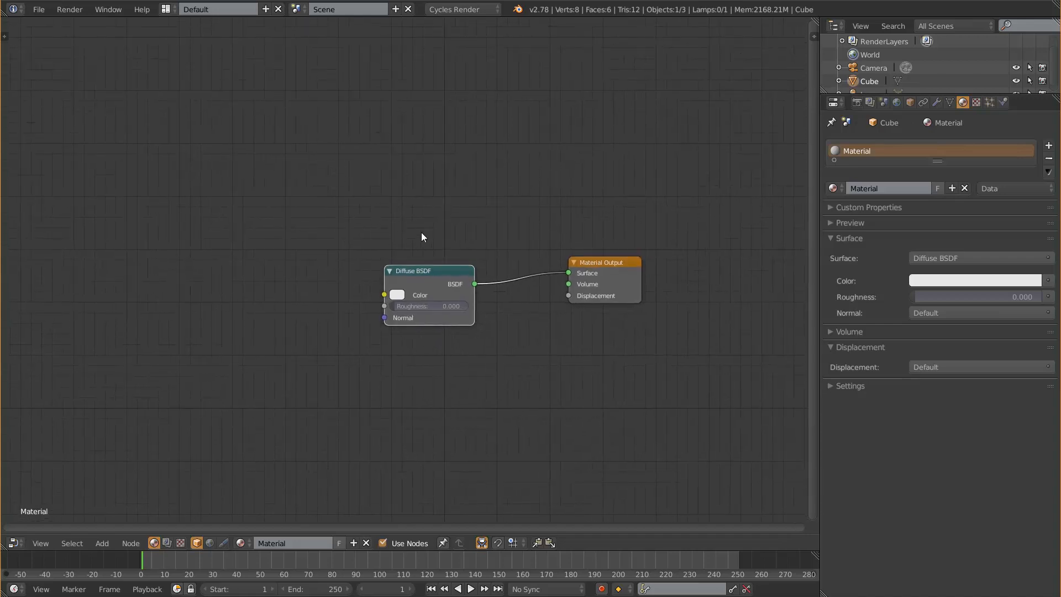
left_click_drag(443, 276, 356, 256)
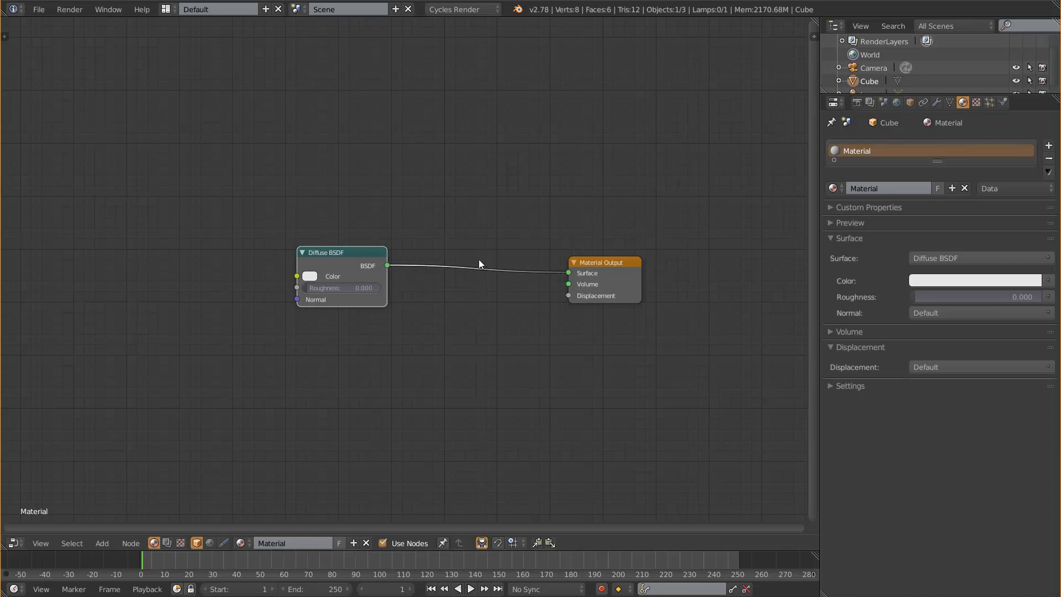
left_click_drag(585, 258, 652, 250)
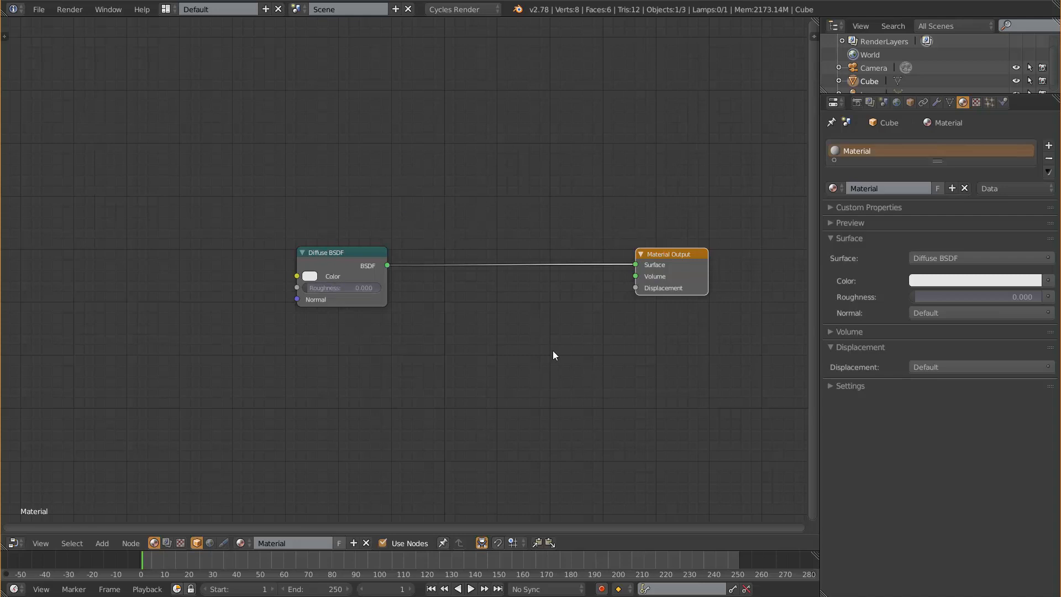
left_click_drag(353, 253, 437, 249)
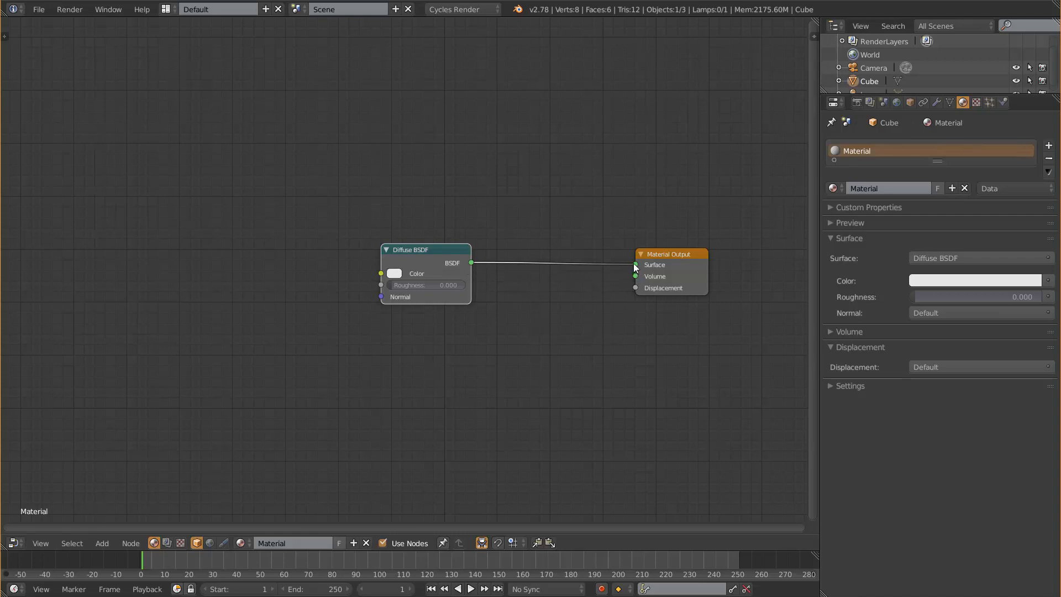
Disconnect and relink the Diffuse BSDF and the Material Output's Surface input twice, first manually, then with Node Wrangler's Lazy Connect.
mouse_move(635, 267)
left_mouse_down()
mouse_move(531, 264)
mouse_move(623, 278)
left_mouse_up()
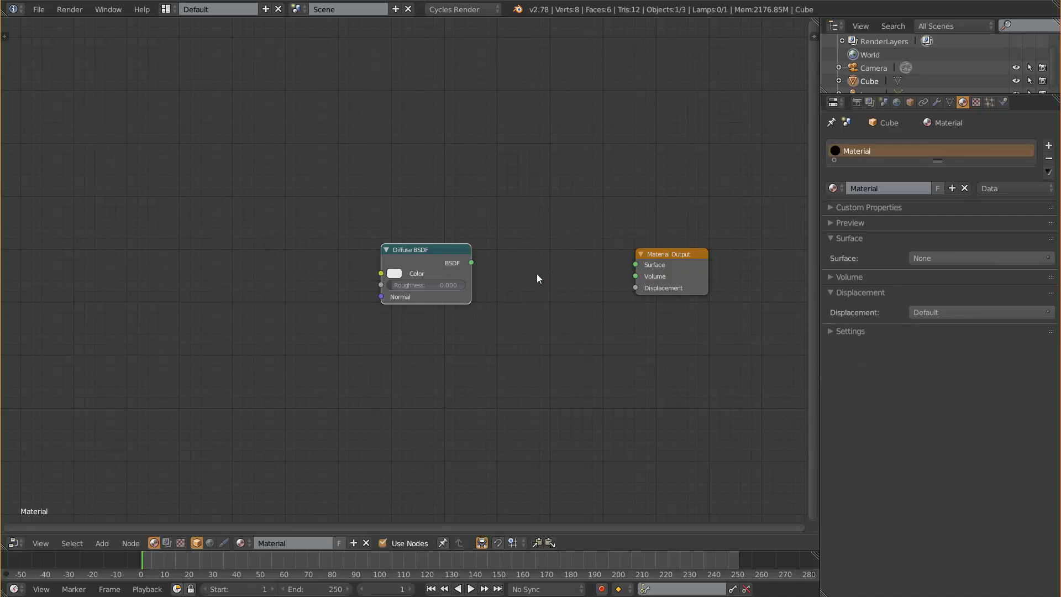
left_click_drag(473, 262, 635, 264)
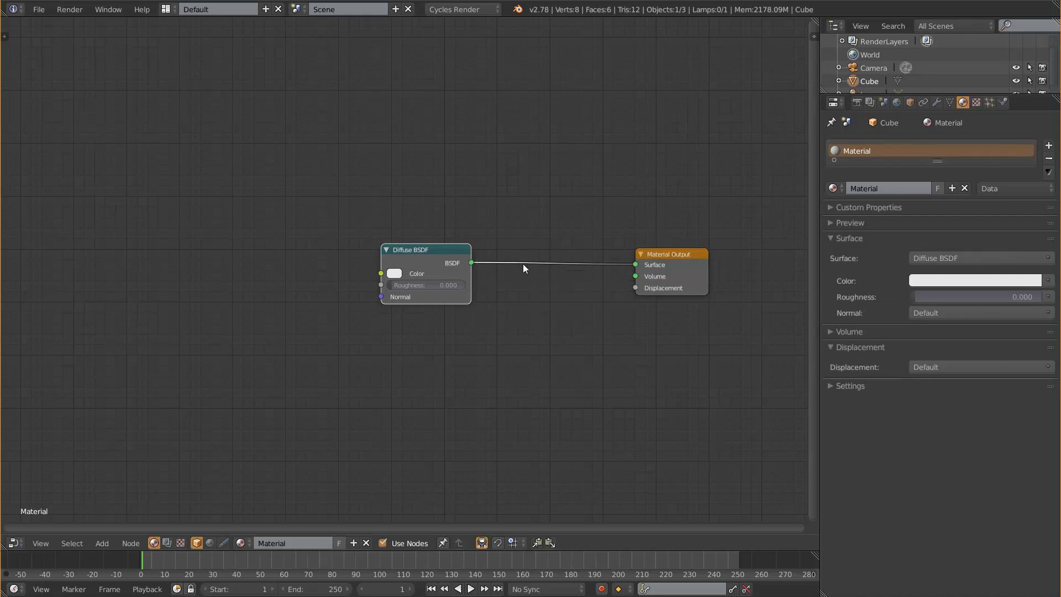
left_click_drag(637, 264, 577, 248)
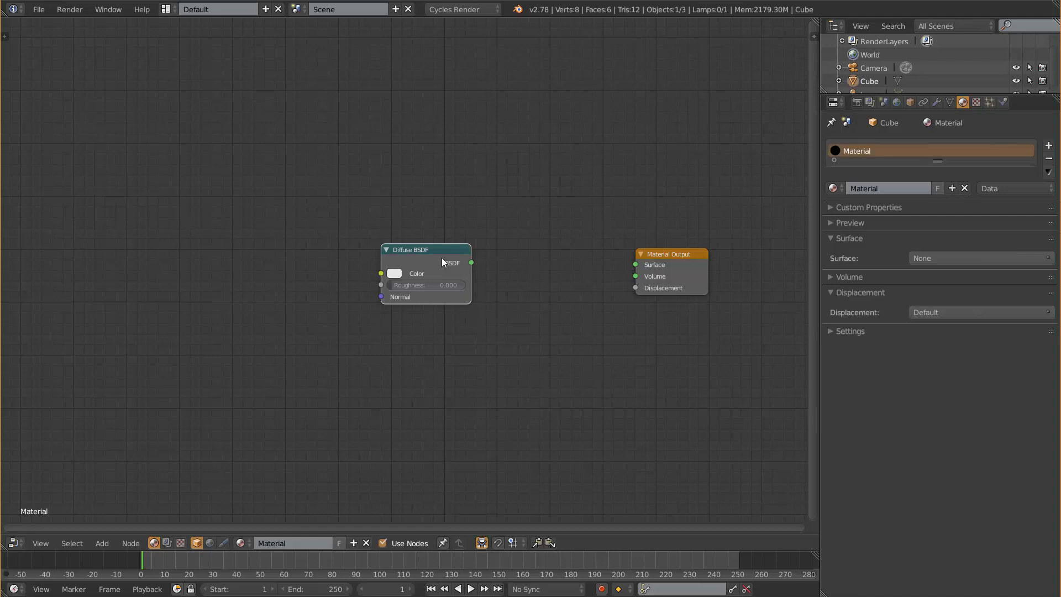
mouse_move(441, 251)
right_mouse_down("ctrl")
mouse_move(573, 232)
mouse_move(715, 274)
mouse_move(673, 273)
right_mouse_up("ctrl")
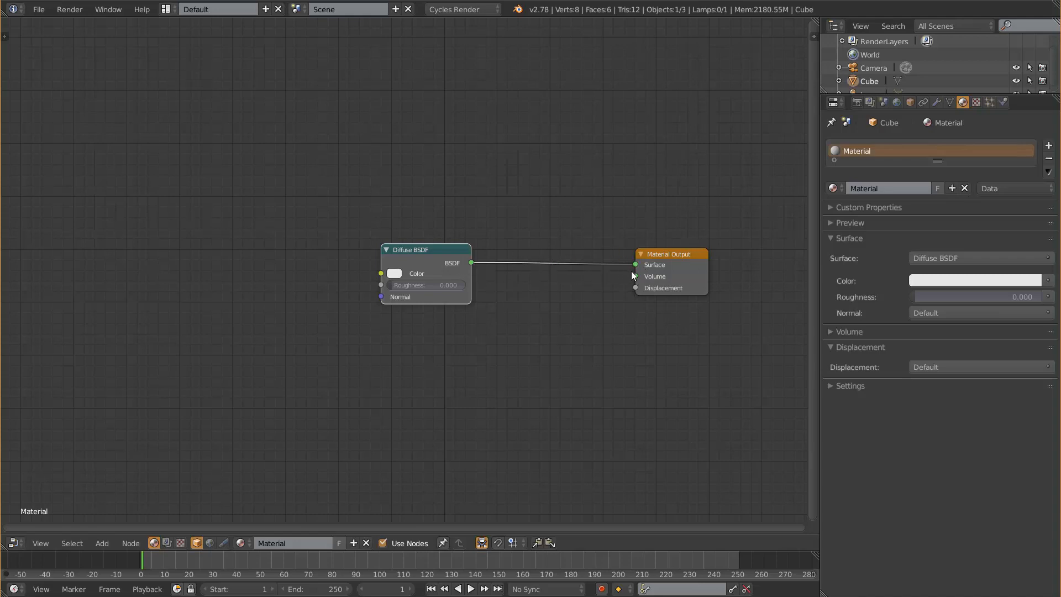
Detach the Surface link, connect the Diffuse BSDF to Volume through Node Wrangler's socket choice, and remove that link.
left_click_drag(635, 264, 531, 266)
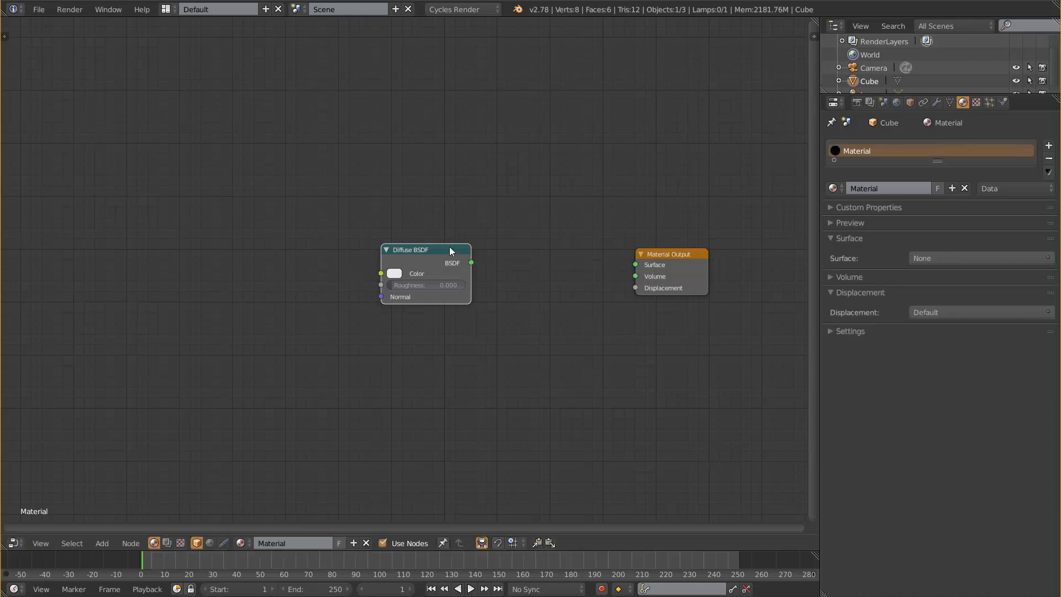
right_click_drag(451, 247, 659, 261, "ctrl+shift")
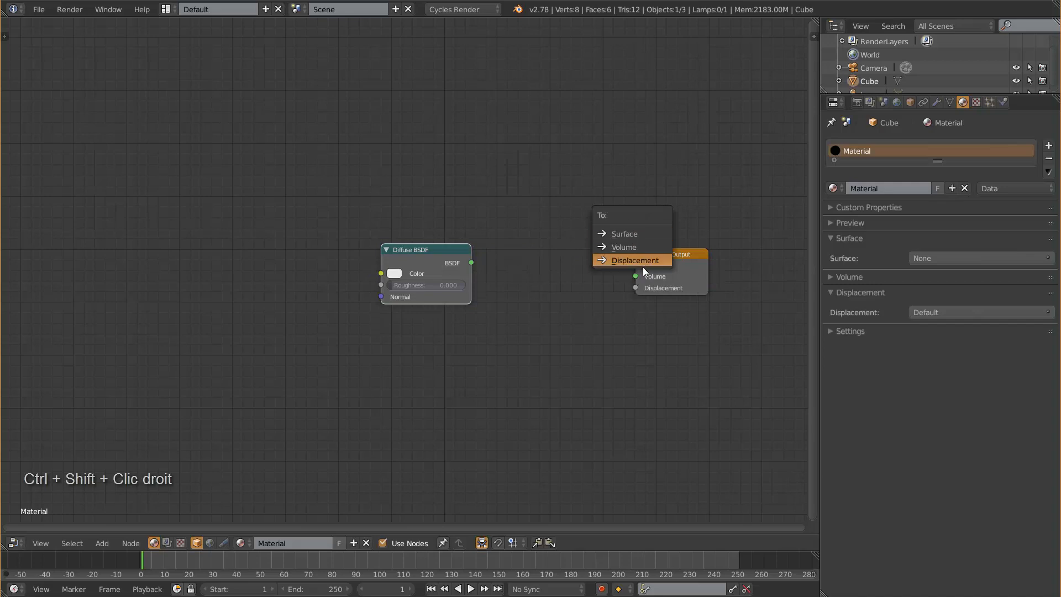
left_click(622, 248)
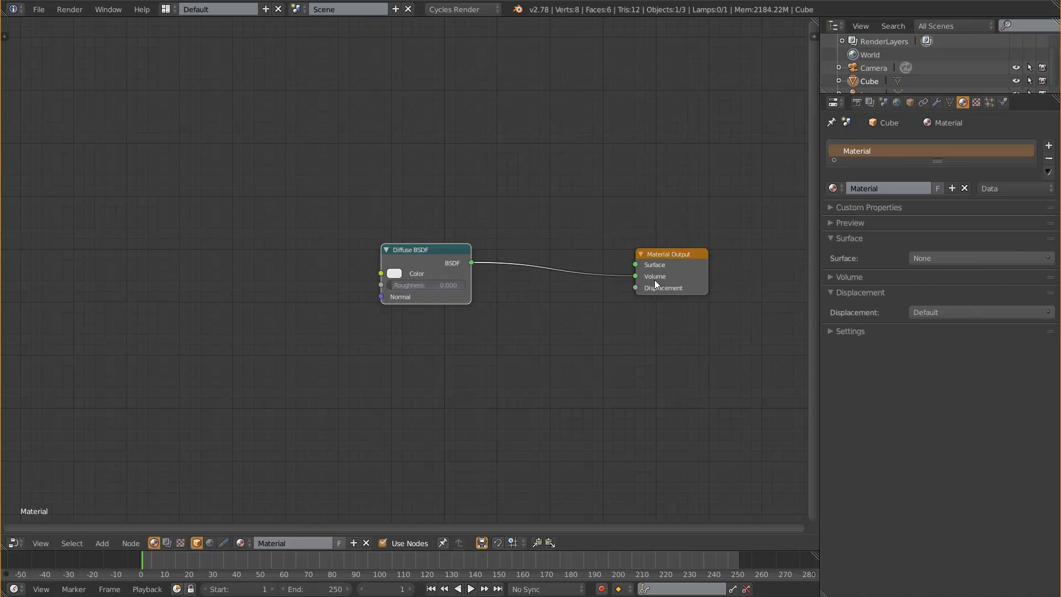
left_click_drag(636, 276, 578, 276)
Add Node Wrangler's Texture Coordinate, Mapping and Image Texture setup to the Diffuse BSDF and select each new node in turn.
left_click_drag(449, 252, 470, 245)
key("ctrl+t")
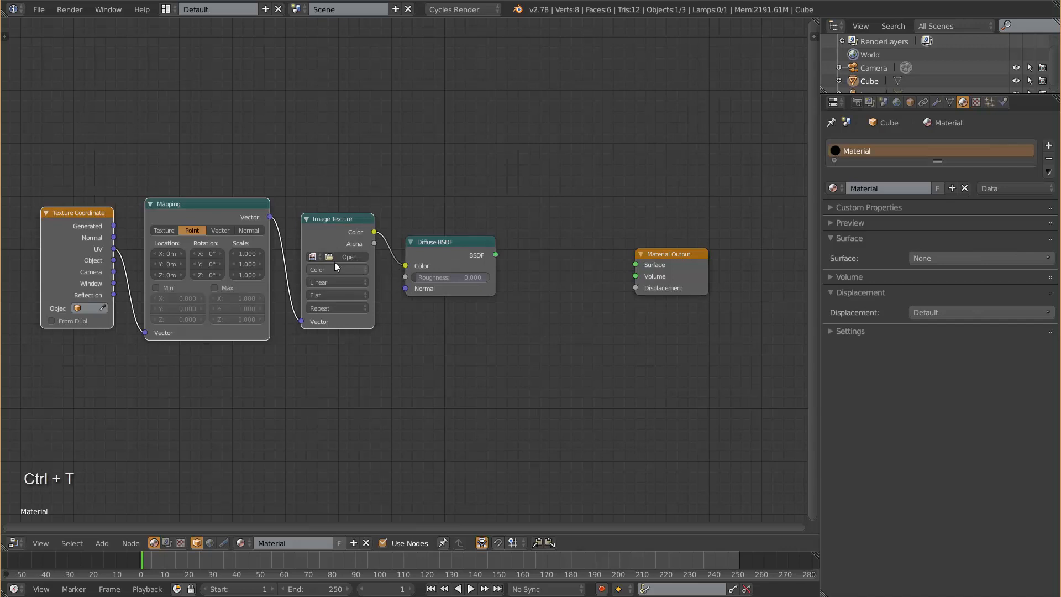
left_click(334, 217)
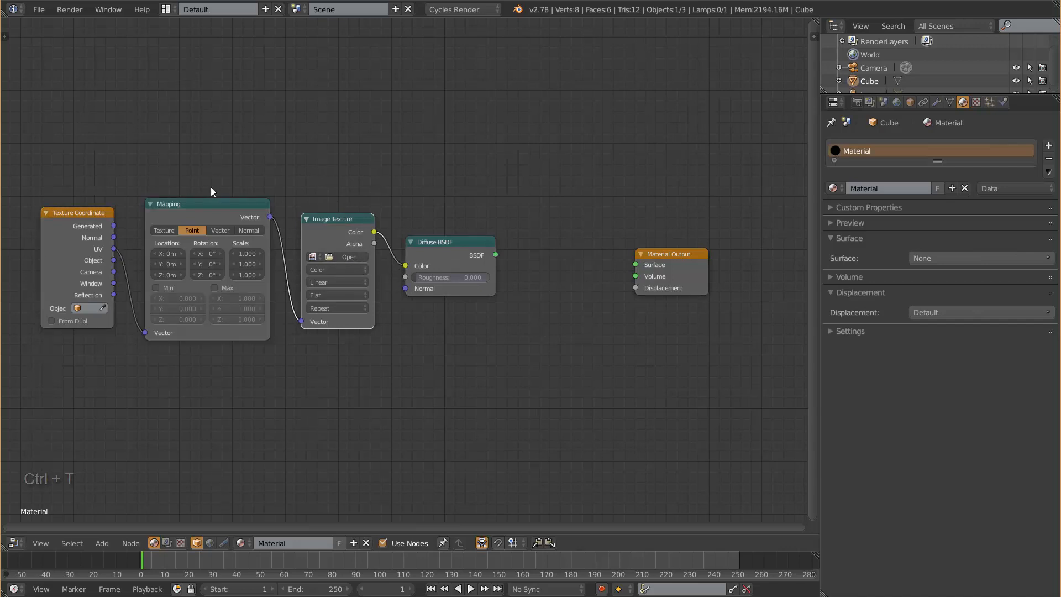
left_click(204, 203)
left_click(70, 223)
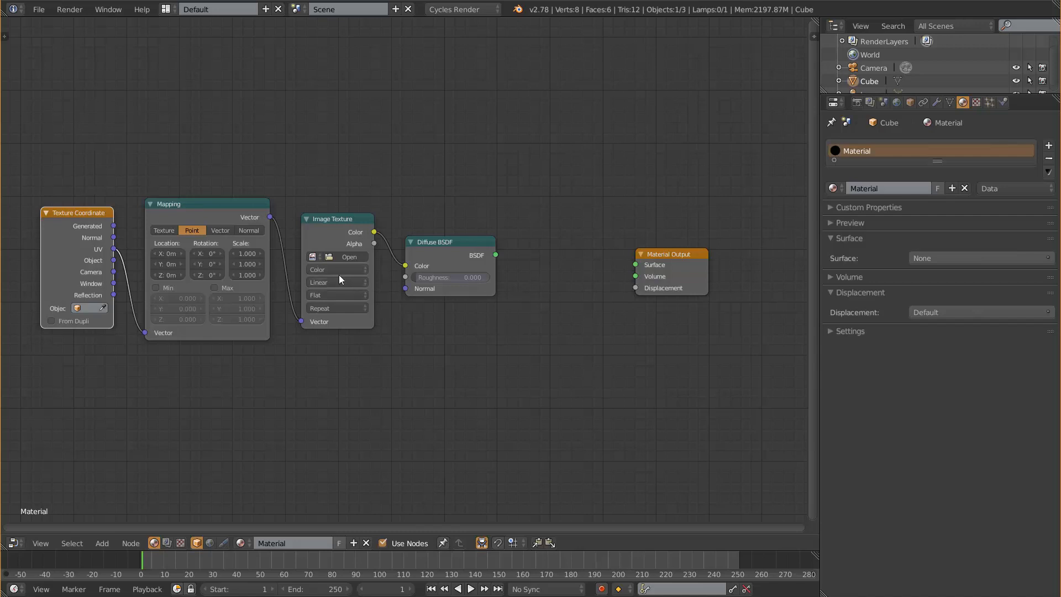
Undo the node selections and the added Texture Coordinate, Mapping and Image Texture setup.
key("ctrl+z")
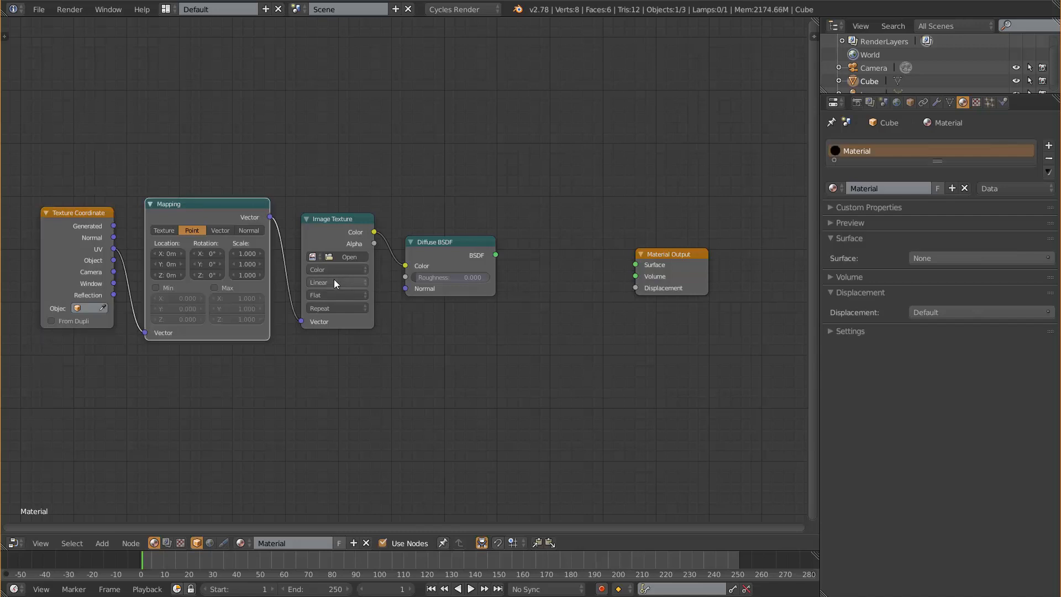
key("ctrl+z")
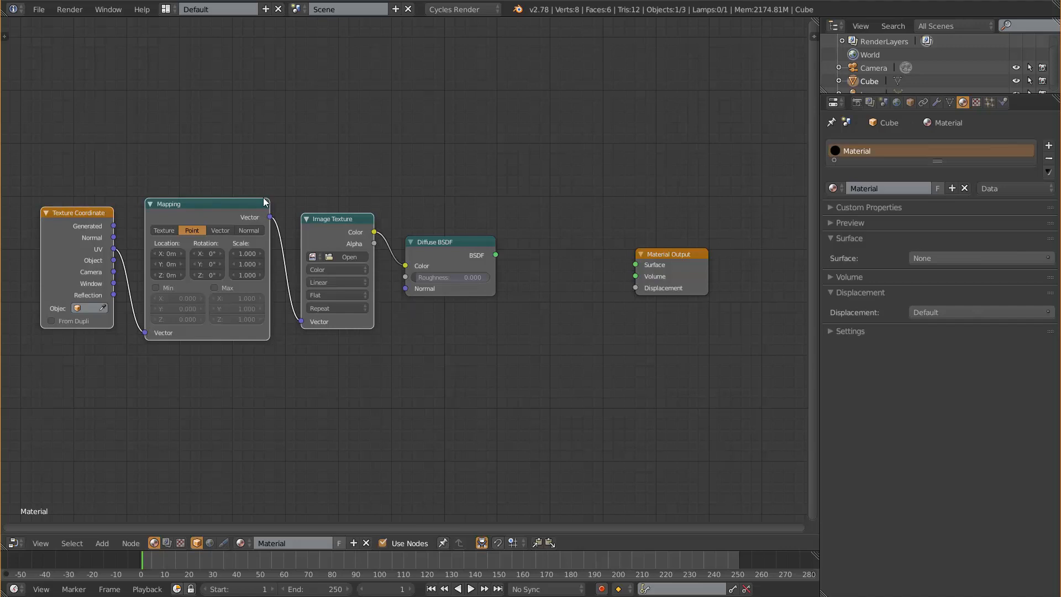
key("ctrl+z")
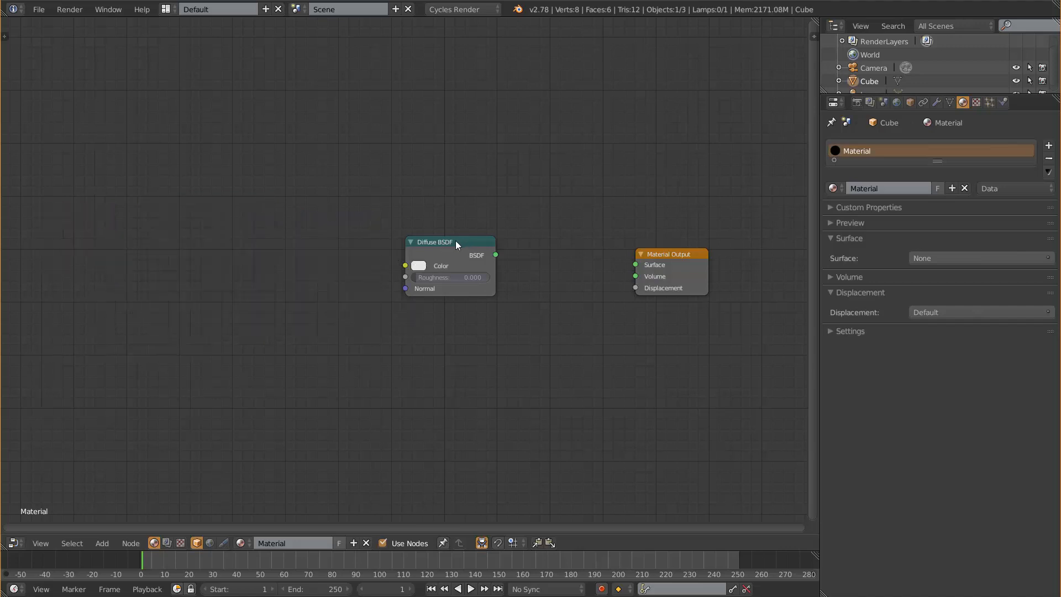
Shift the Diffuse BSDF away from the Material Output, then link it to Surface and detach that link.
left_click_drag(456, 241, 637, 265)
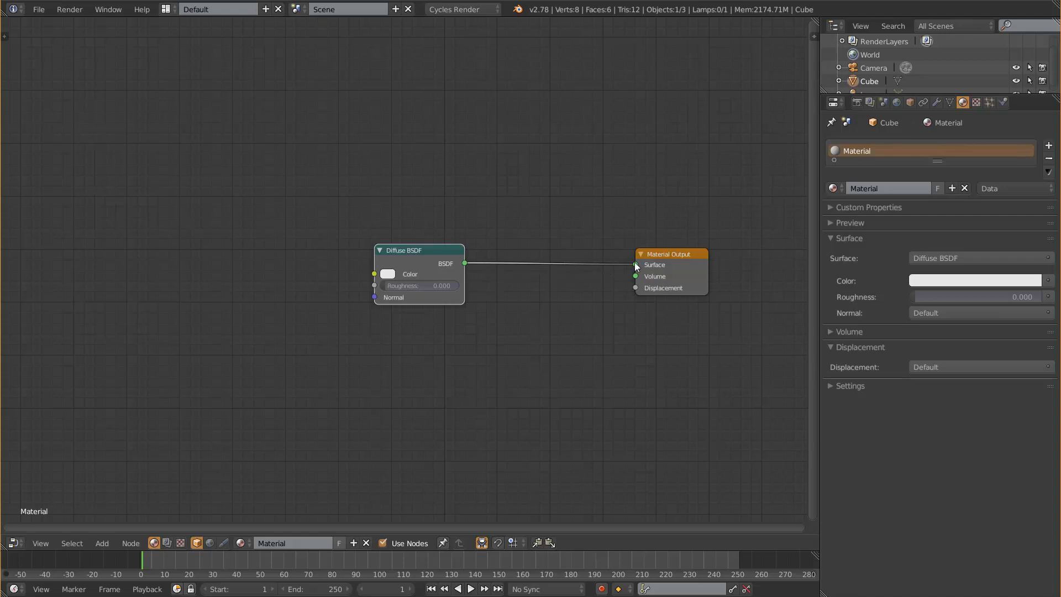
mouse_move(635, 262)
left_mouse_down()
mouse_move(629, 253)
mouse_move(635, 265)
left_mouse_up()
left_click_drag(556, 194, 552, 189)
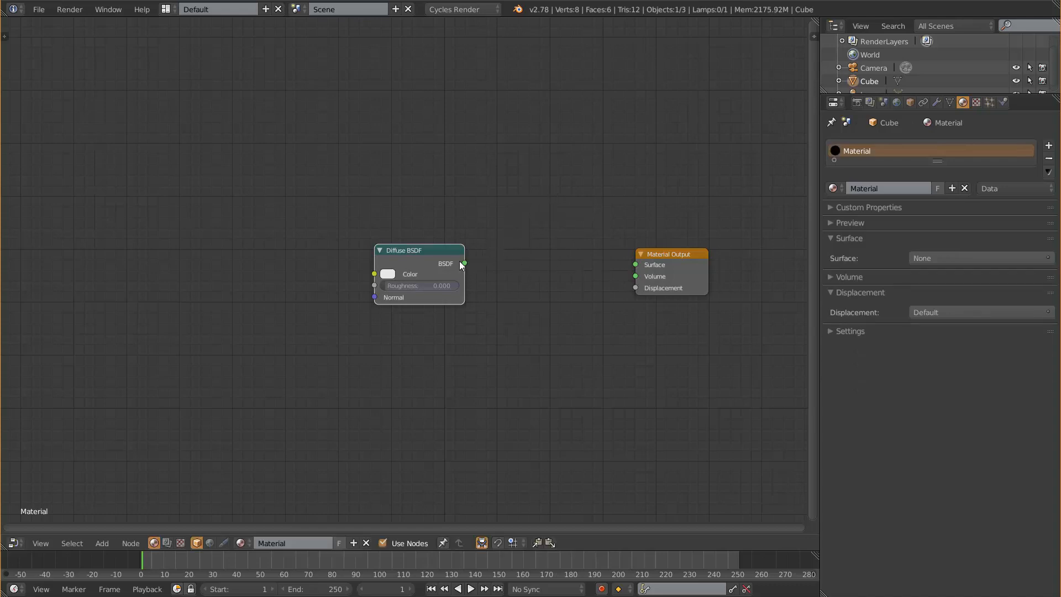
Link the Diffuse BSDF's BSDF output to both the Surface and Volume inputs of the Material Output.
left_click_drag(464, 263, 636, 264)
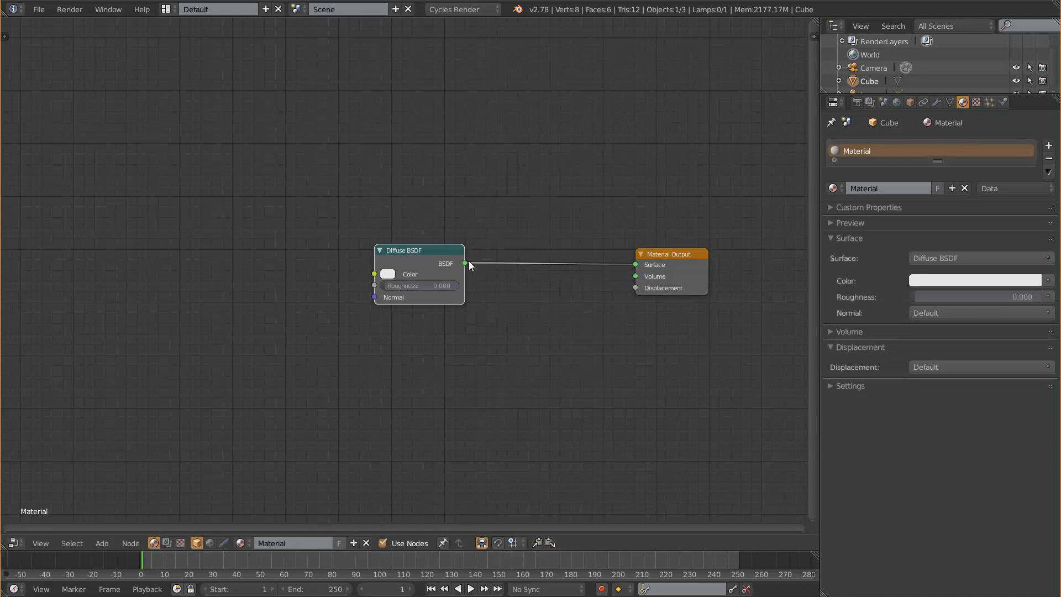
left_click_drag(465, 263, 532, 321)
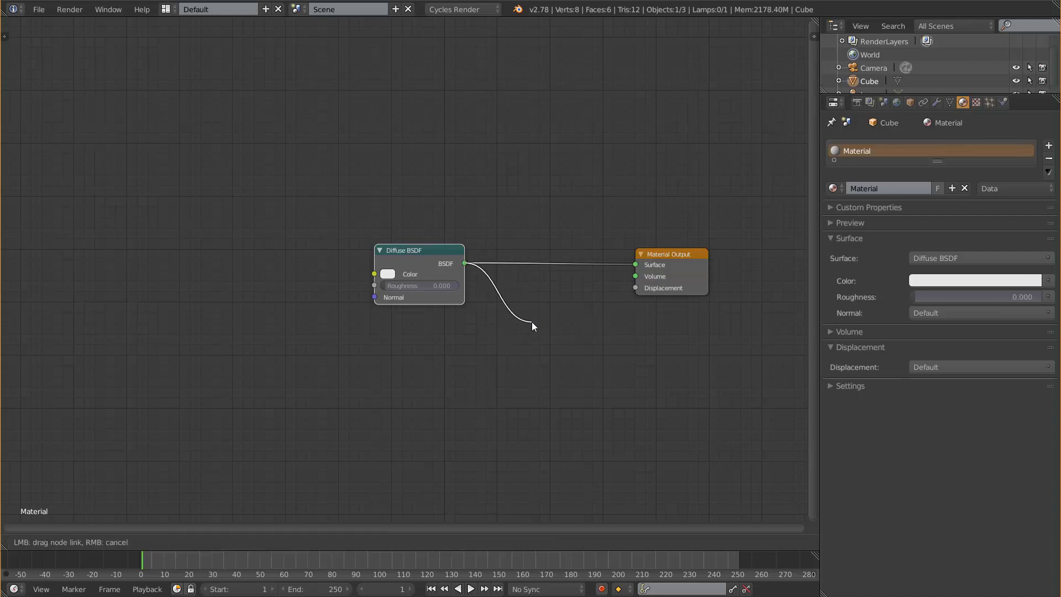
left_click_drag(480, 278, 635, 277)
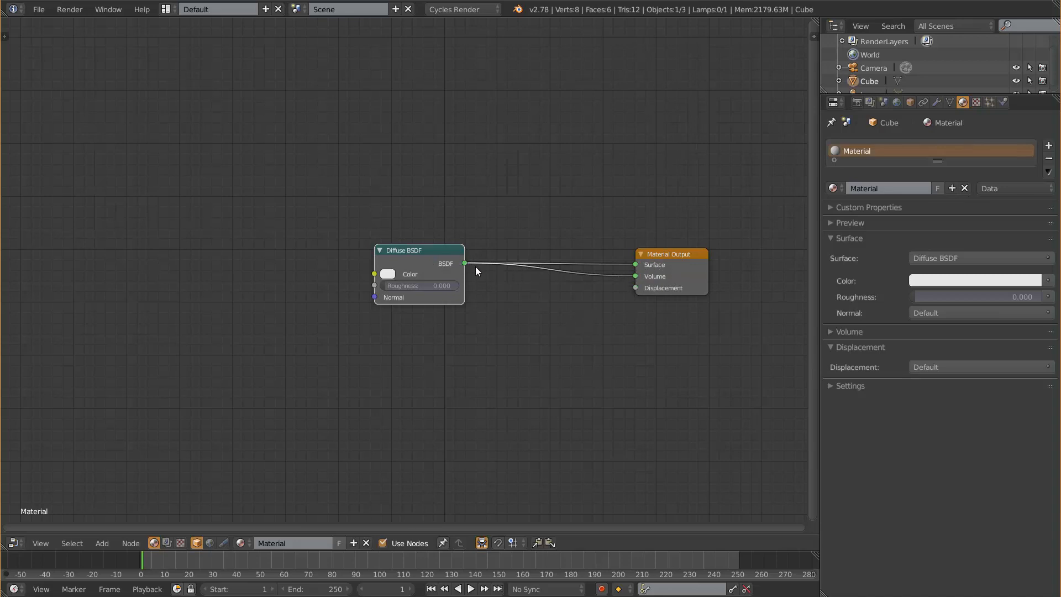
Duplicate the Diffuse BSDF, place the copy below the original, and link its BSDF output to the Material Output's Surface input.
mouse_move(464, 263)
left_mouse_down()
mouse_move(555, 372)
mouse_move(641, 373)
mouse_move(614, 372)
mouse_move(482, 265)
left_mouse_up()
key("shift+d")
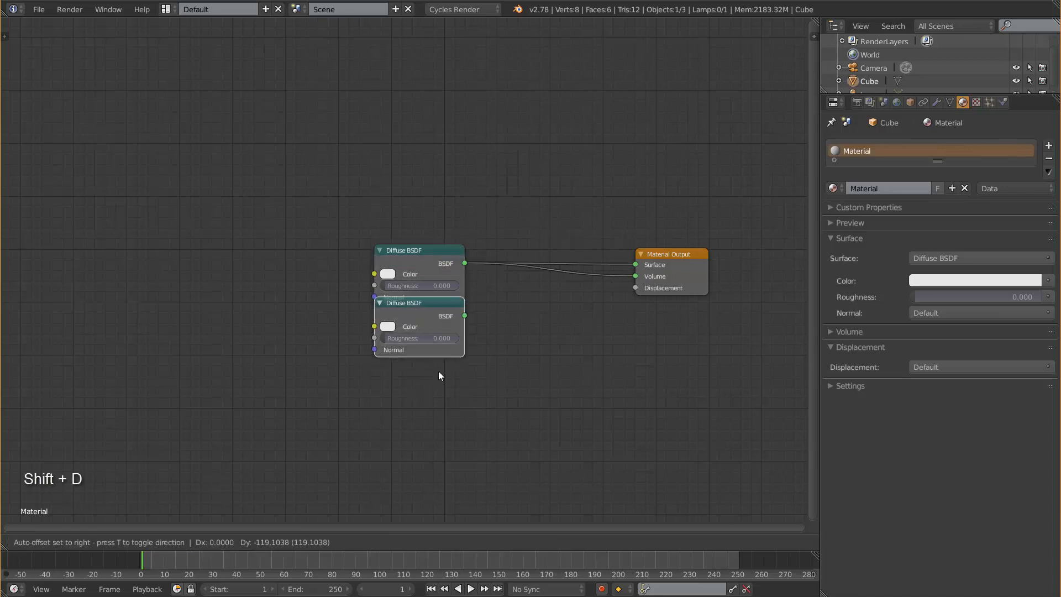
left_click(445, 359)
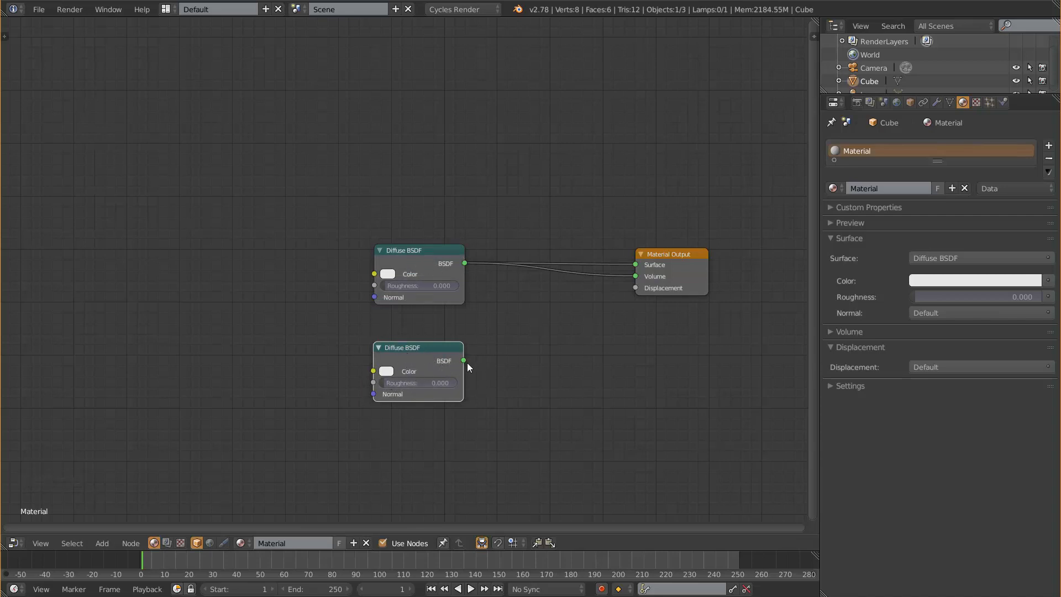
left_click_drag(463, 362, 641, 261)
left_click(639, 264)
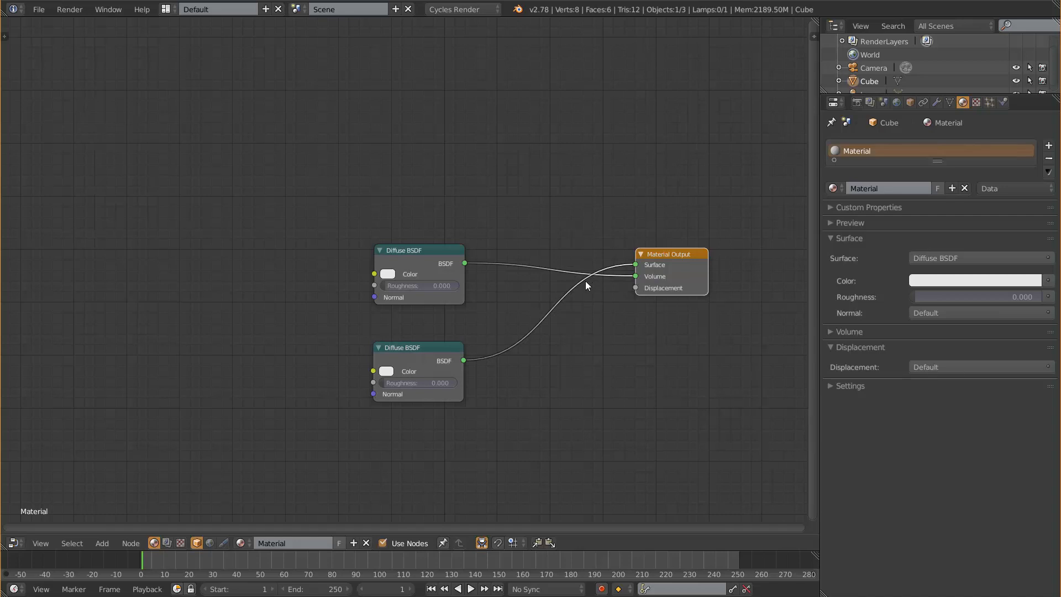
Cut both links into the Material Output, then link the upper Diffuse BSDF to Surface and cut that link too.
left_click_drag(569, 231, 598, 467, "ctrl")
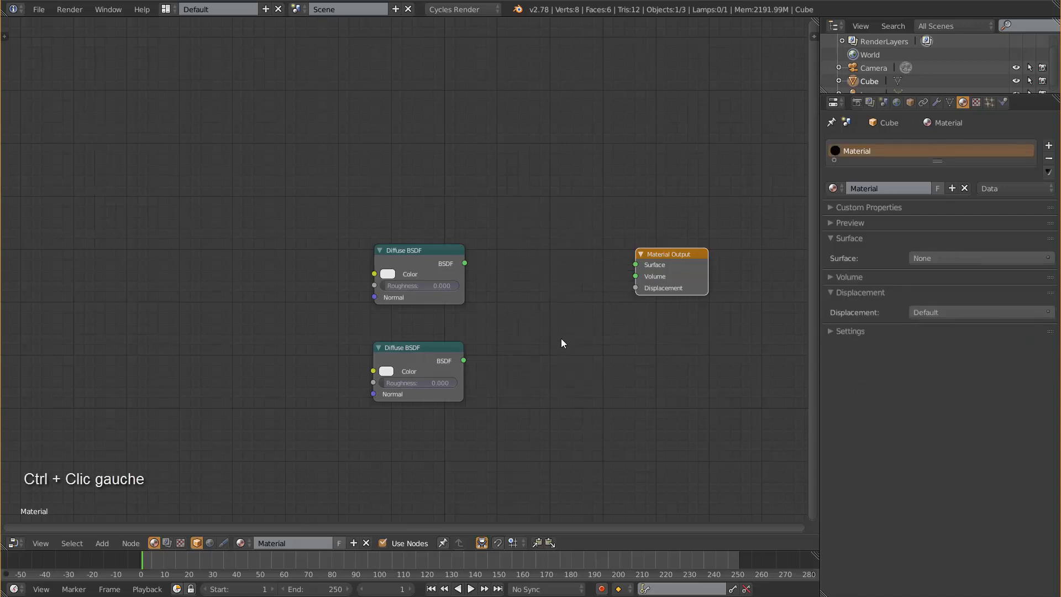
left_click_drag(466, 263, 633, 266)
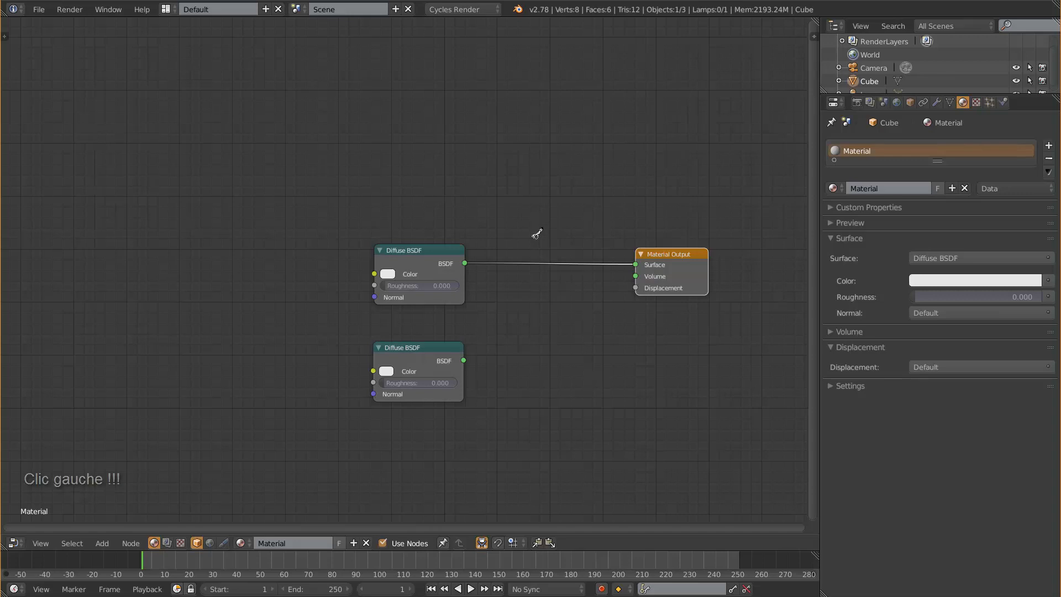
right_click_drag(536, 237, 550, 410, "ctrl")
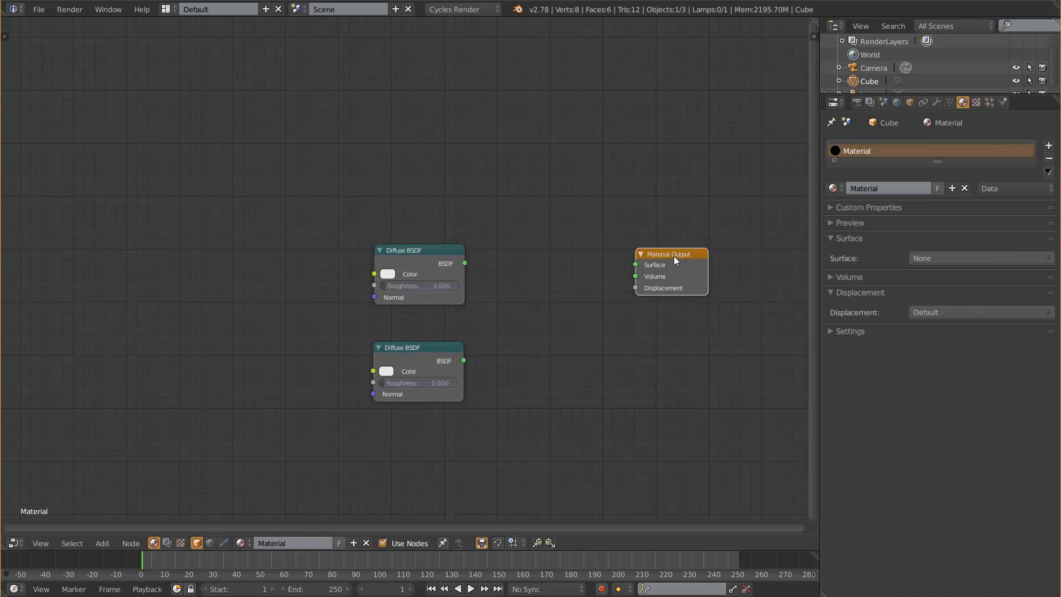
Duplicate the Material Output below the original and link the upper Diffuse BSDF to the Surface and Volume inputs of both outputs.
key("shift+d")
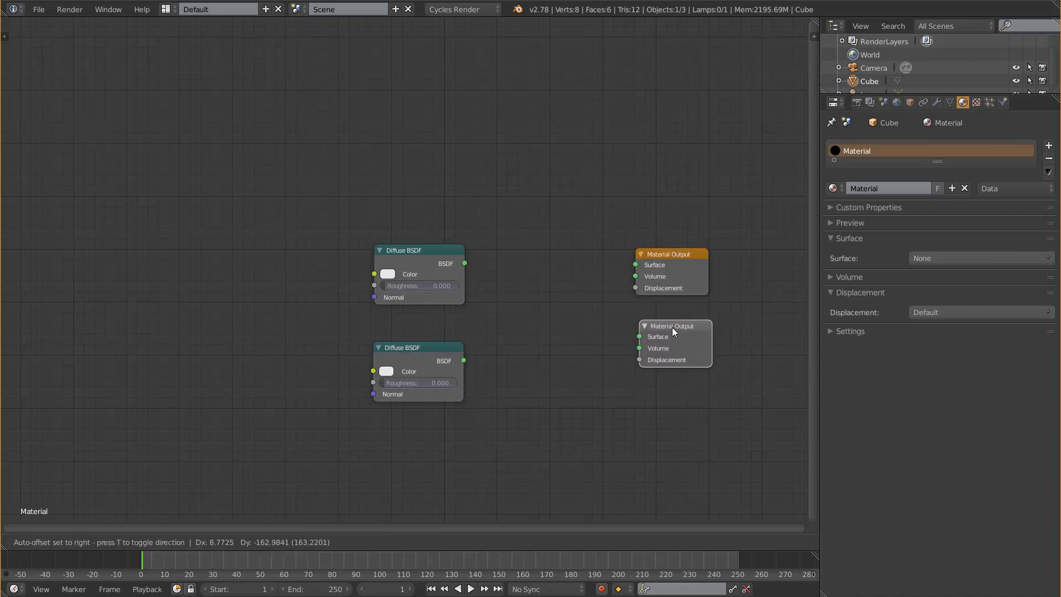
left_click(672, 328)
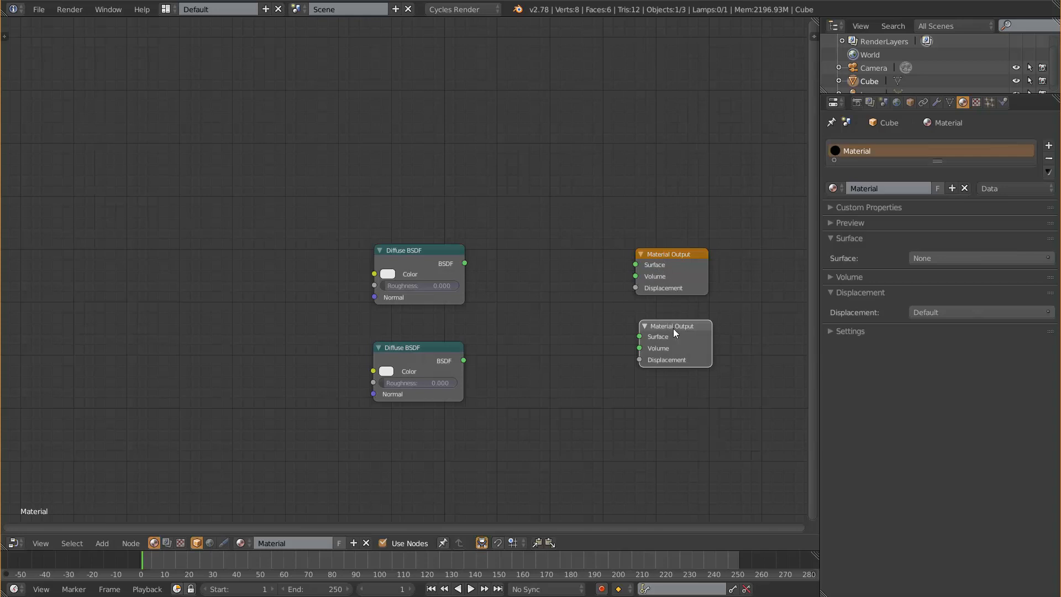
left_click_drag(466, 263, 634, 265)
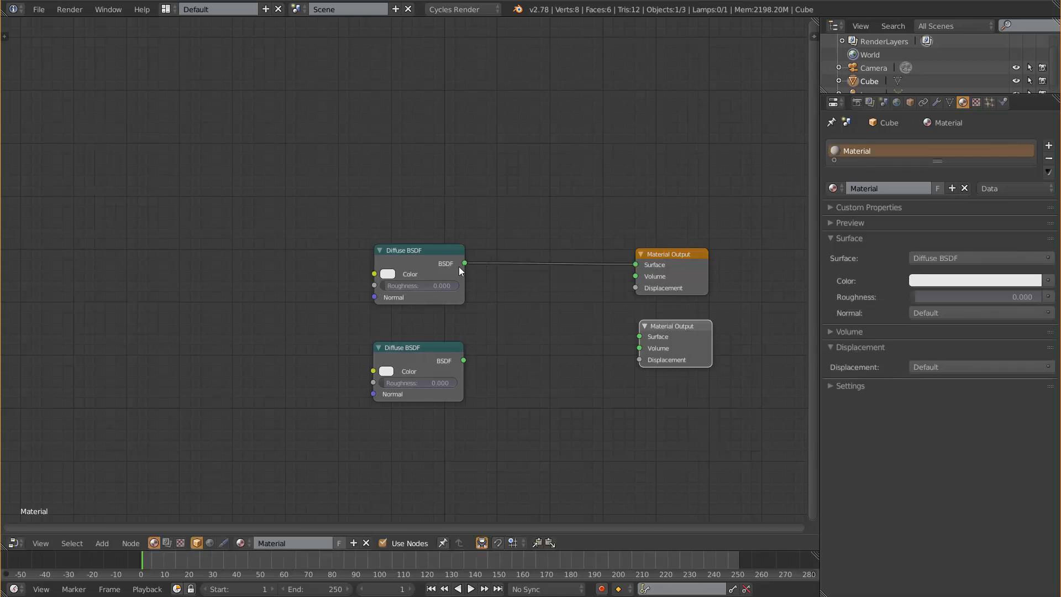
left_click_drag(464, 263, 636, 326)
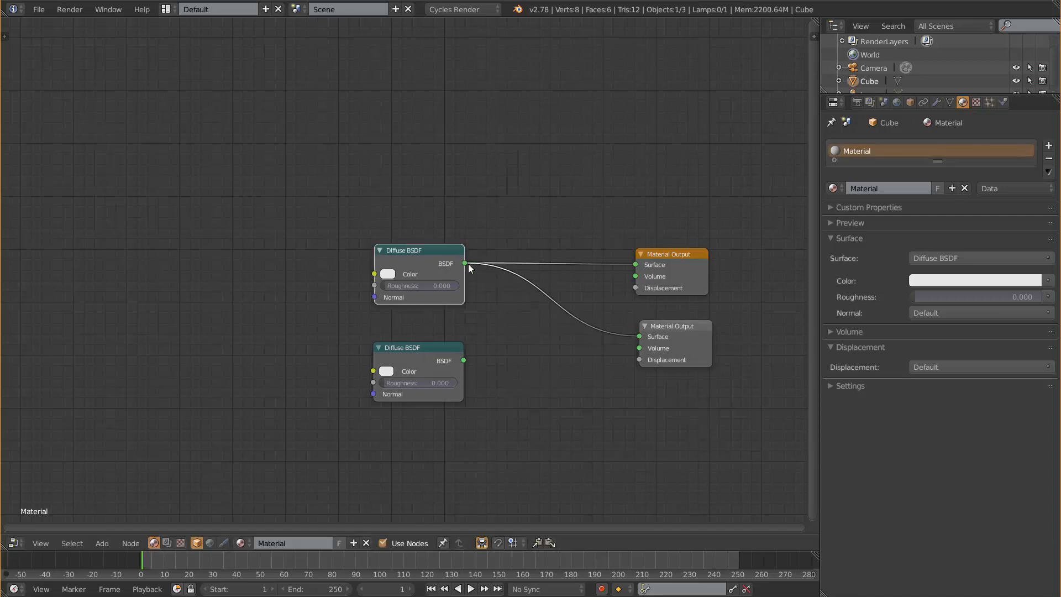
left_click_drag(465, 263, 635, 276)
left_click_drag(464, 263, 639, 349)
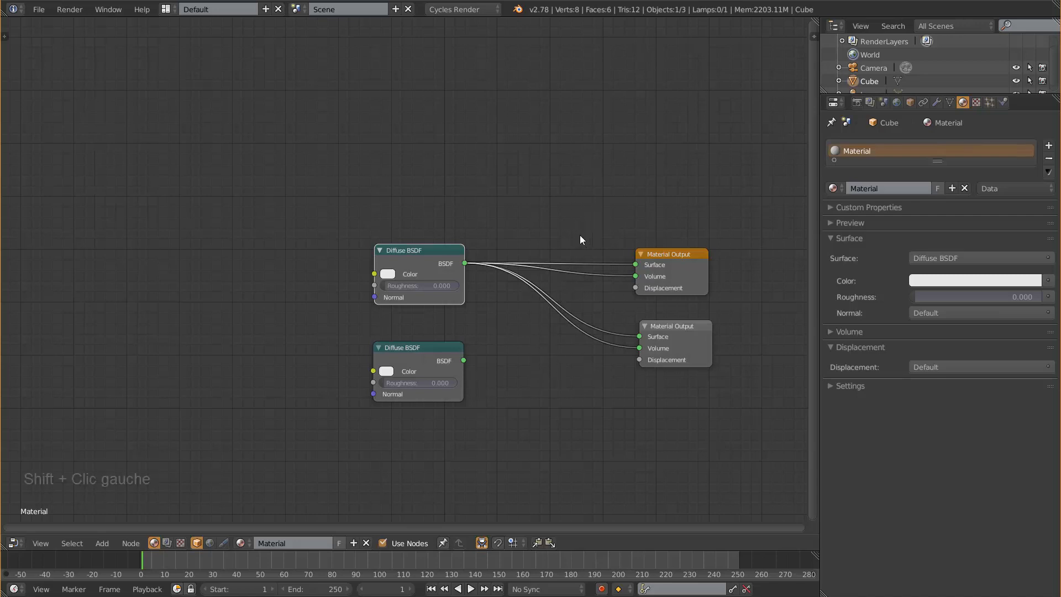
Add a reroute point across the four Diffuse BSDF links and reposition it midway between the shader and the outputs.
mouse_move(579, 235)
left_mouse_down("shift")
mouse_move(536, 379)
mouse_move(545, 373)
left_mouse_up("shift")
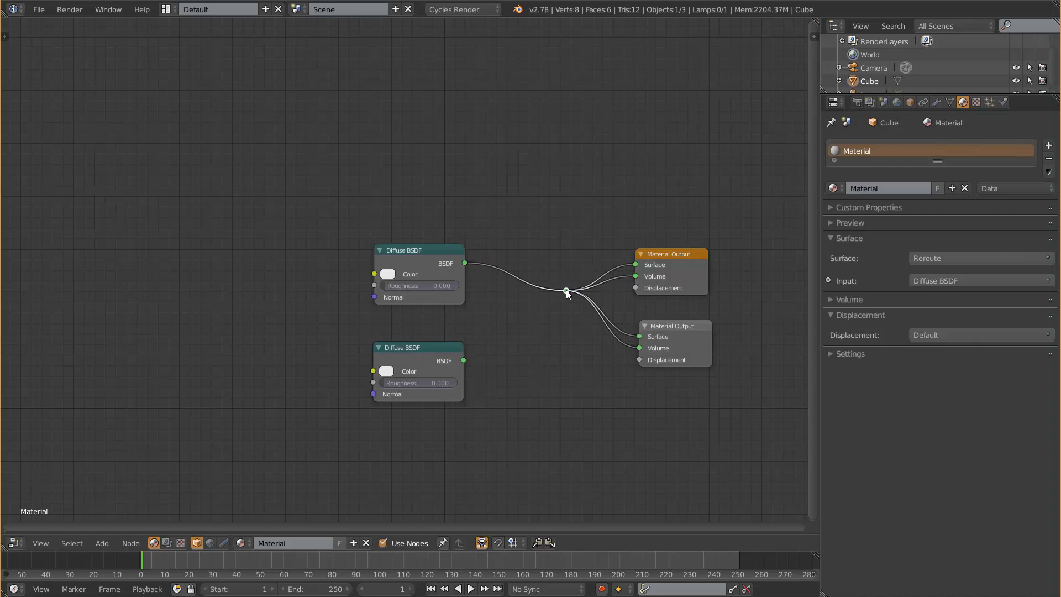
left_click_drag(562, 290, 618, 304)
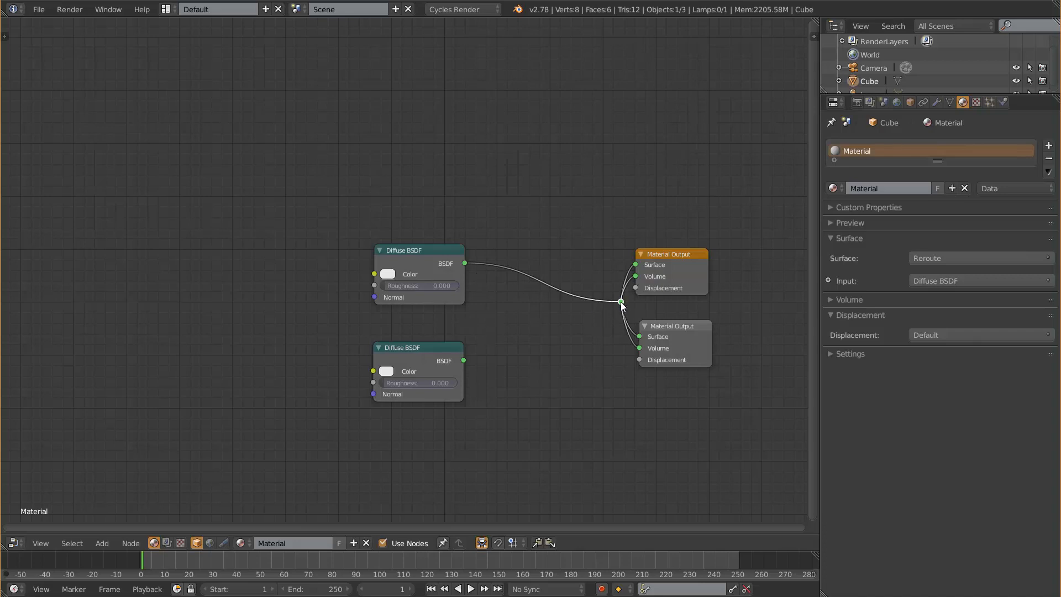
left_click_drag(620, 302, 552, 100)
left_click_drag(621, 301, 544, 289)
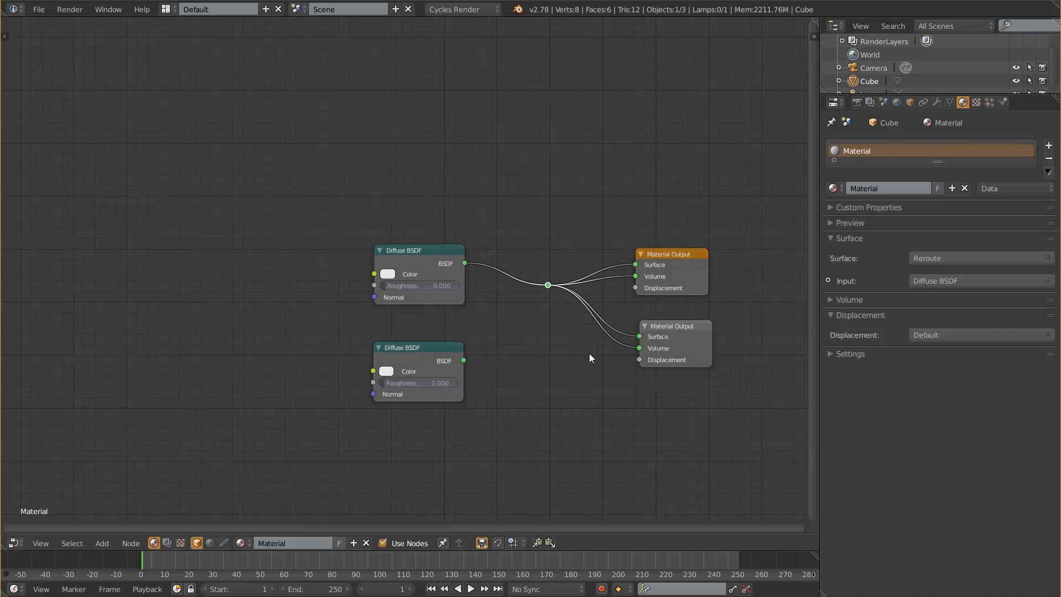
Detach the links from the lower Material Output and move it and the lower Diffuse BSDF farther from the upper nodes.
left_click_drag(638, 336, 569, 331)
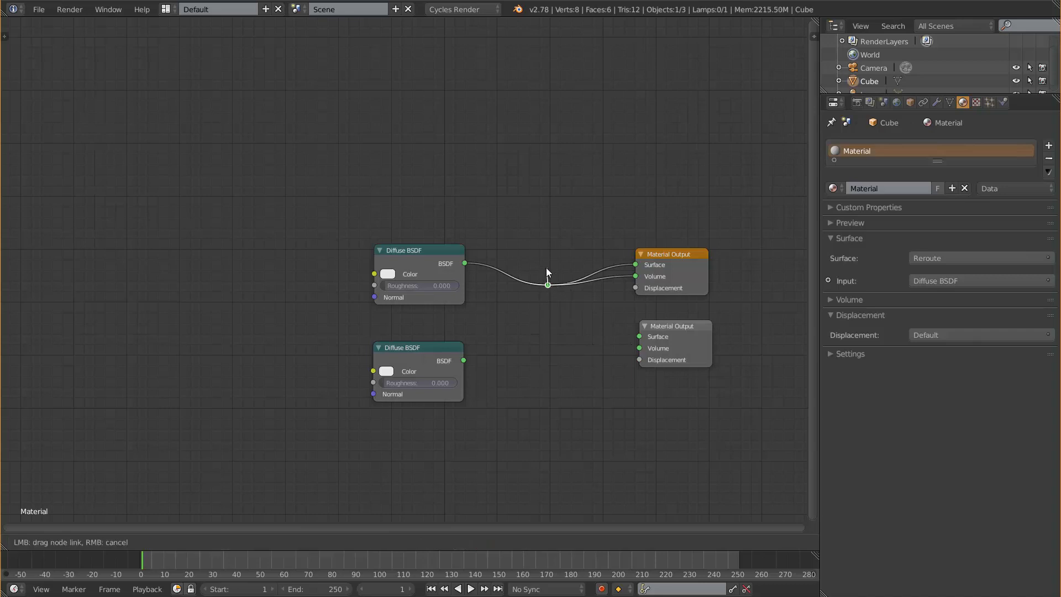
left_click_drag(672, 354, 678, 391)
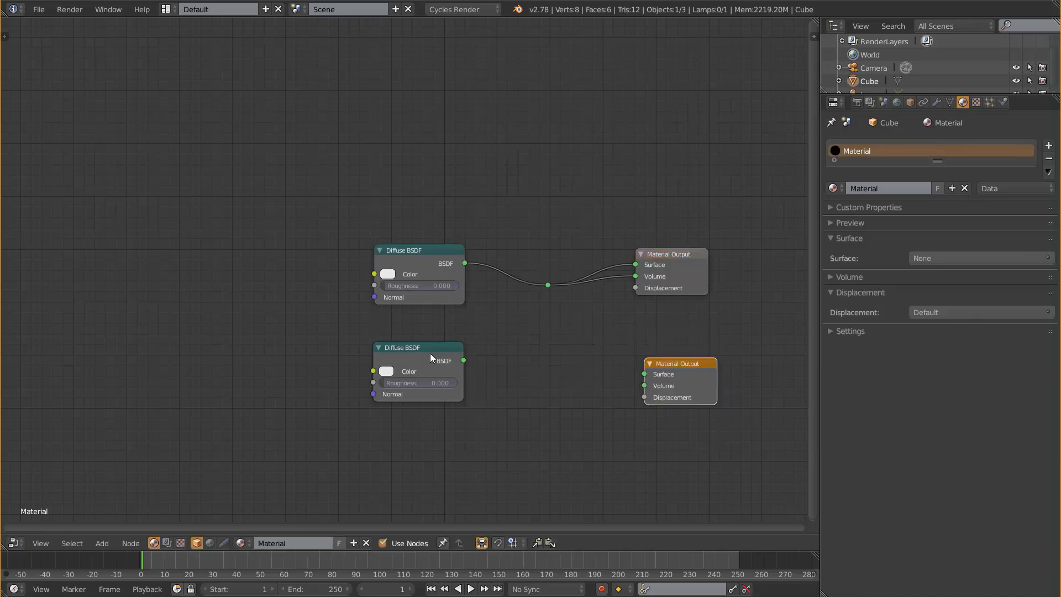
mouse_move(431, 358)
left_mouse_down()
mouse_move(401, 368)
mouse_move(425, 366)
left_mouse_up()
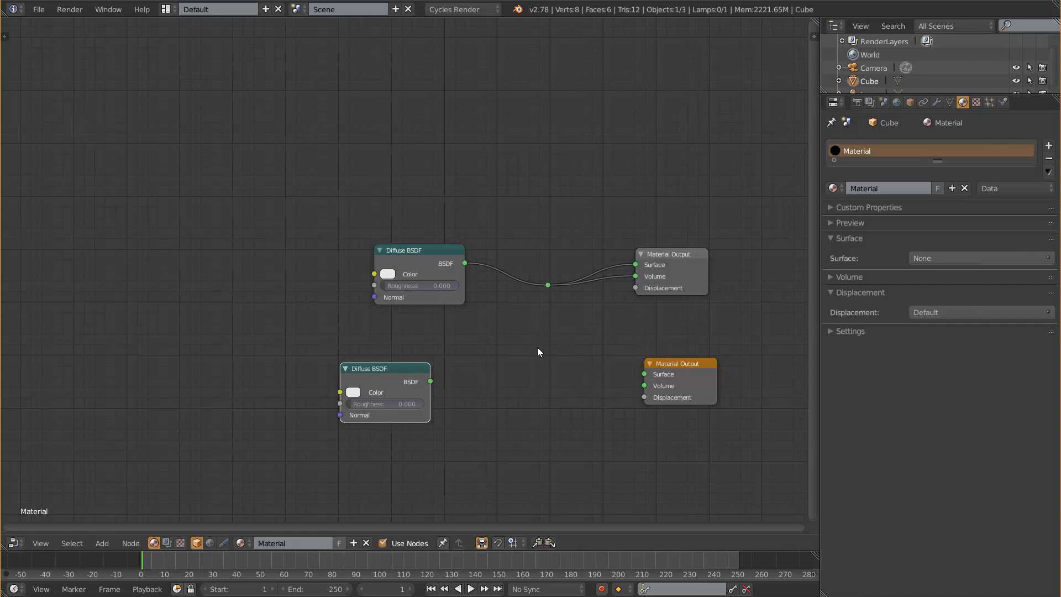
Delete the unused nodes from the material with Delete Unused Nodes.
key("a")
key("alt+x")
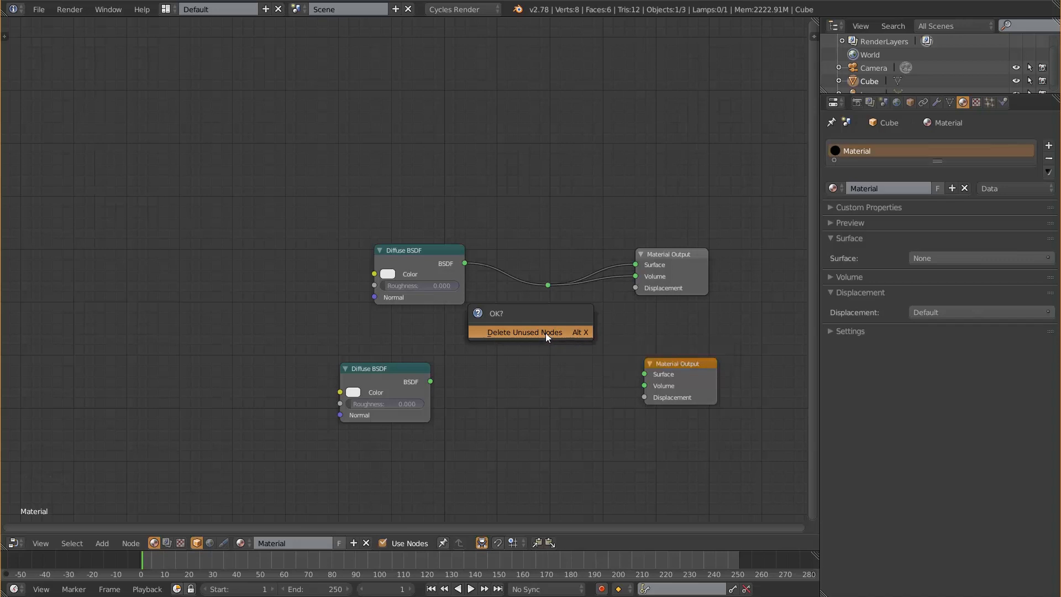
left_click(546, 333)
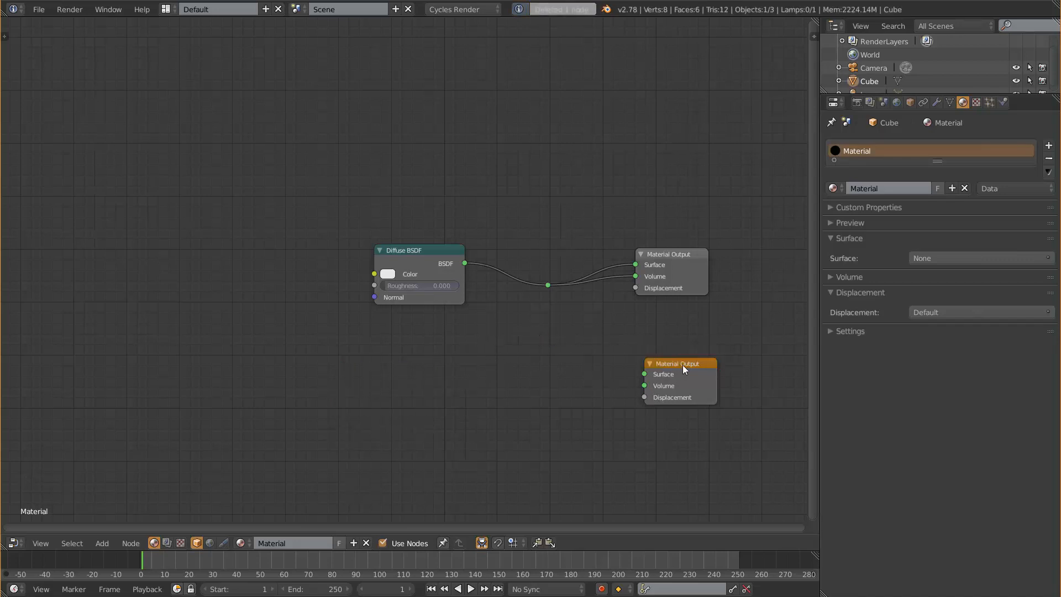
Move the unlinked lower Material Output slightly and delete it.
mouse_move(683, 366)
left_mouse_down()
mouse_move(655, 373)
mouse_move(677, 362)
left_mouse_up()
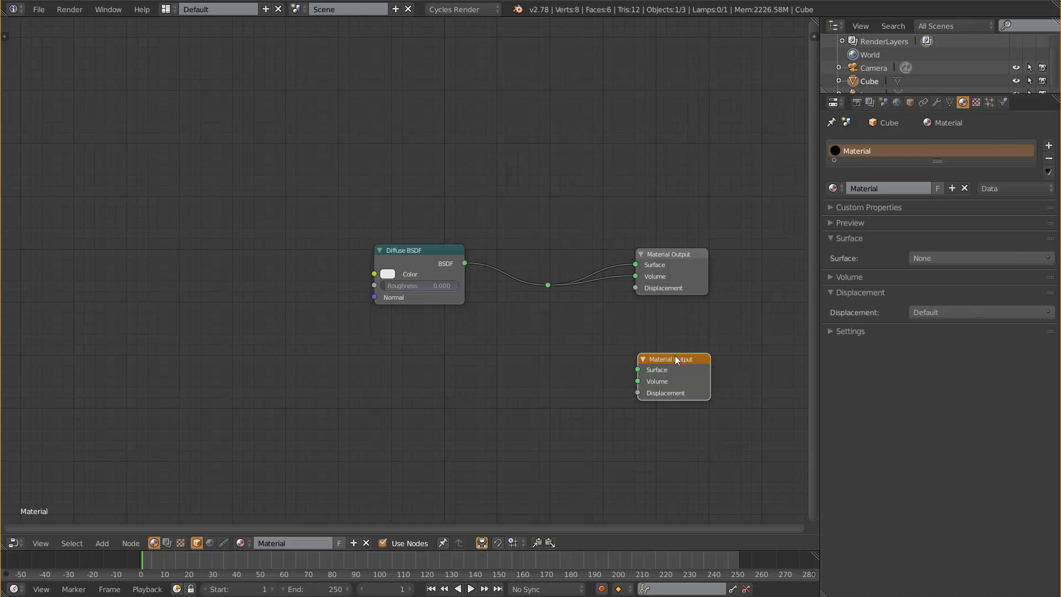
mouse_move(689, 361)
left_mouse_down()
mouse_move(721, 356)
mouse_move(684, 346)
left_mouse_up()
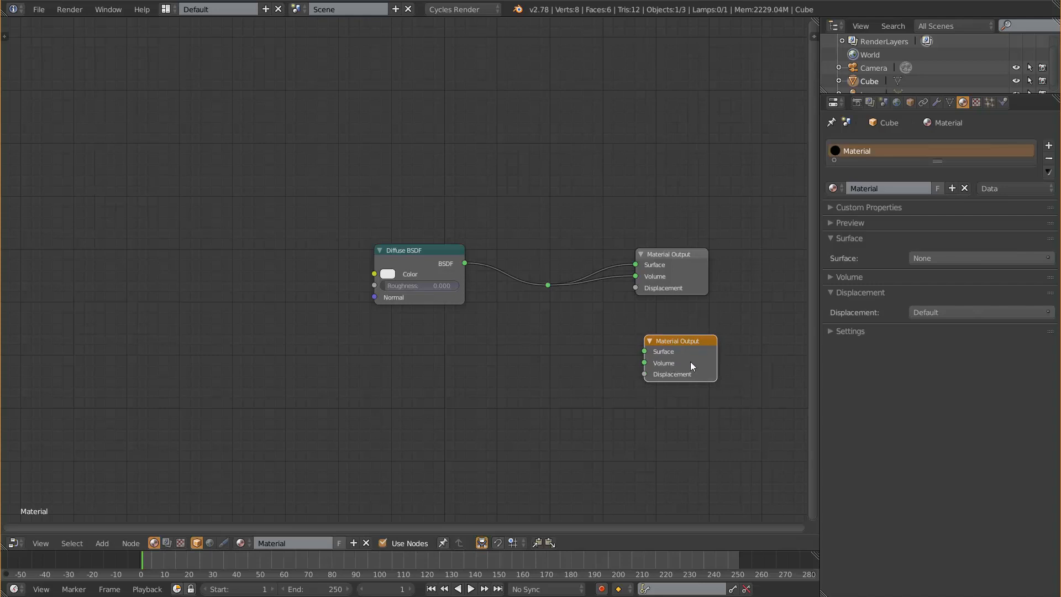
key("x")
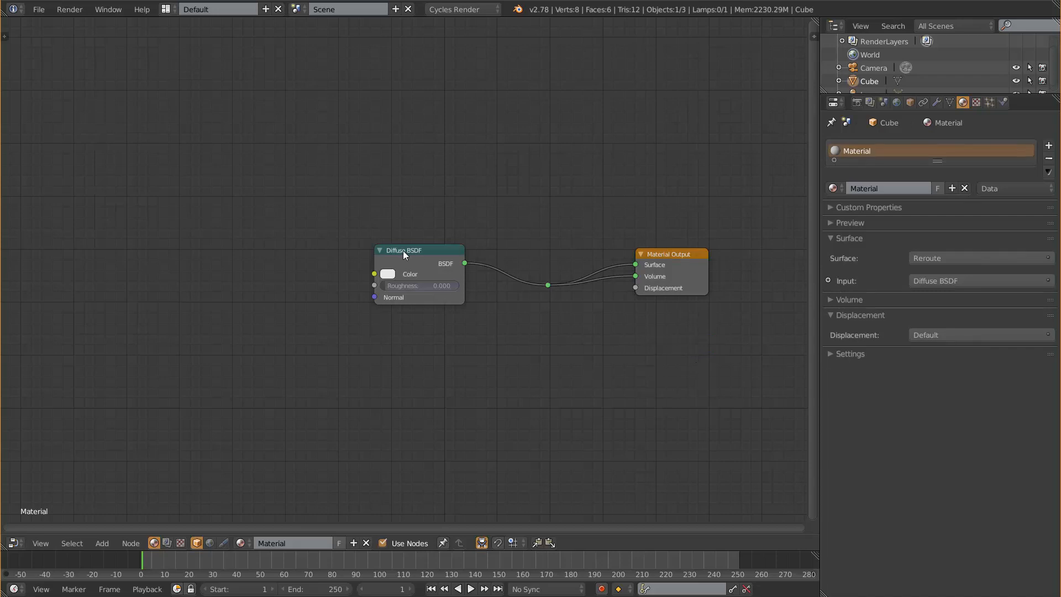
Add Node Wrangler's Texture Coordinate, Mapping and Image Texture setup to the Diffuse BSDF and move the shader farther from the Image Texture.
left_click_drag(402, 251, 402, 260)
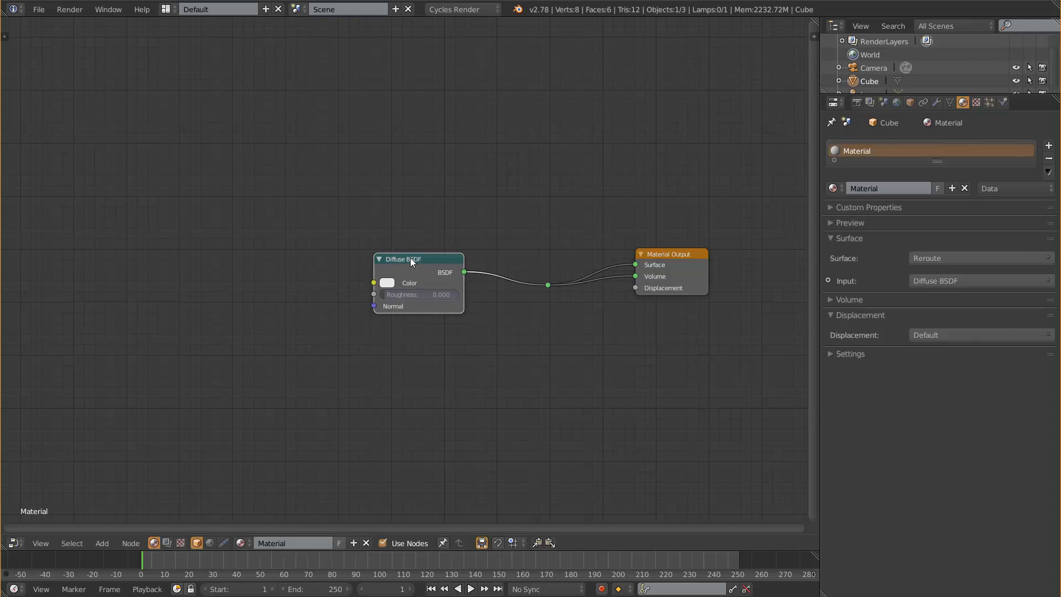
key("ctrl+t")
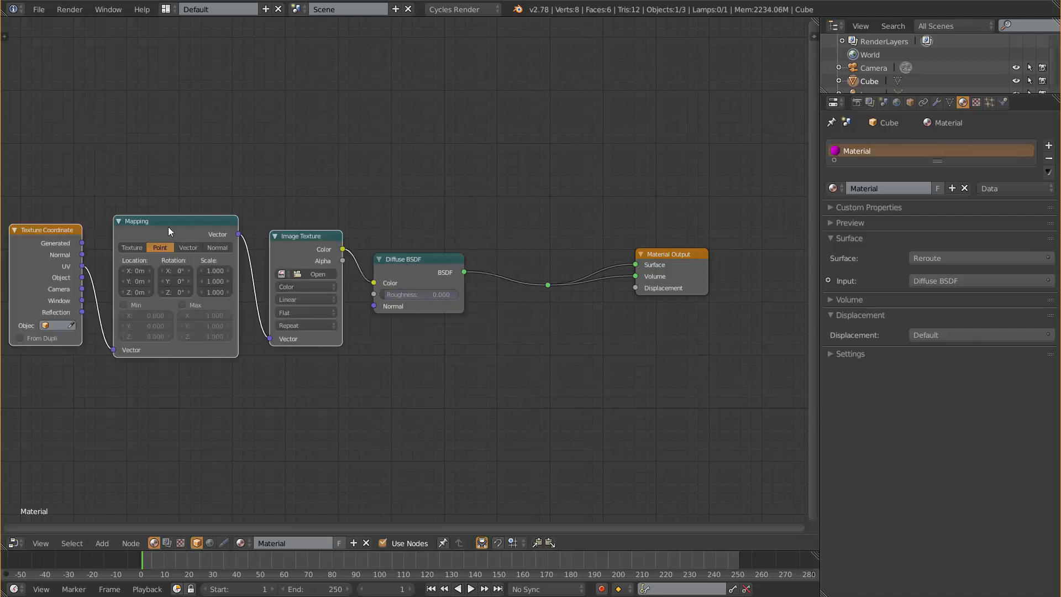
left_click_drag(418, 257, 444, 249)
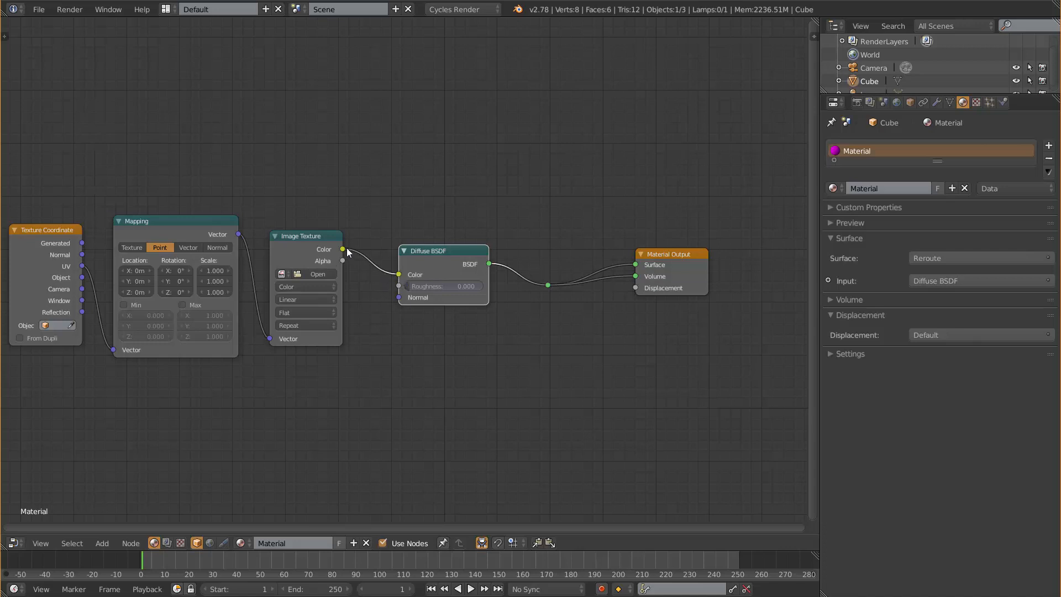
Duplicate the Diffuse BSDF below the original and try to link the Image Texture to the copy.
left_click(427, 248)
key("shift+d")
left_click(428, 336)
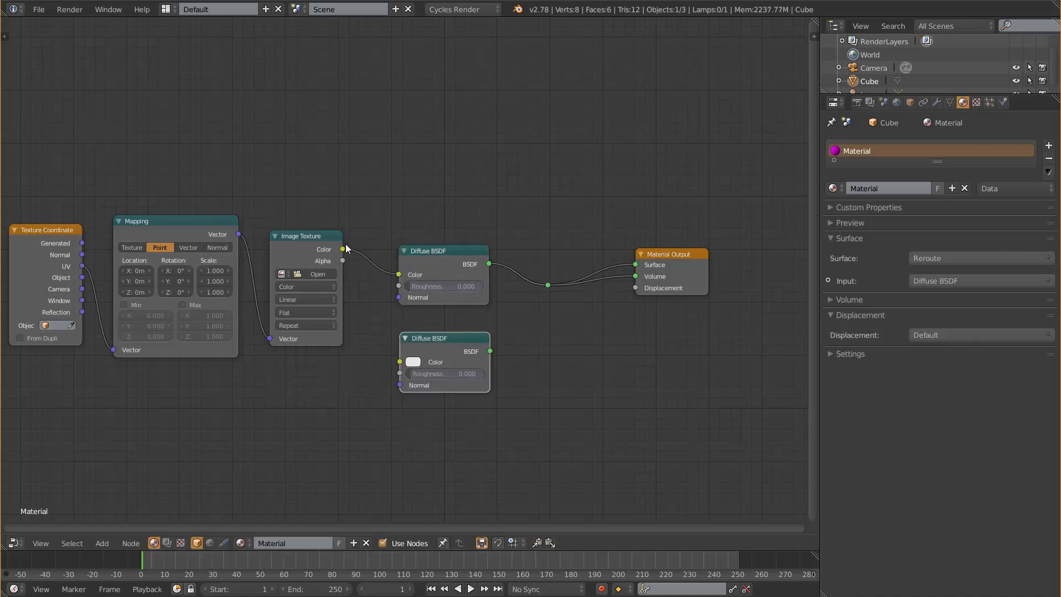
left_click_drag(350, 250, 356, 316)
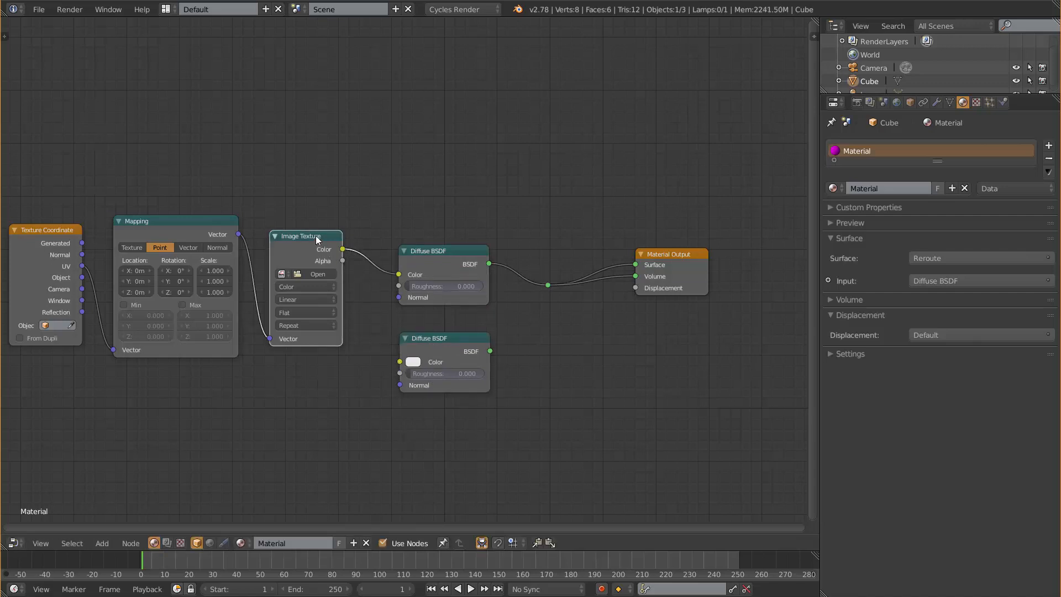
right_click_drag(317, 236, 421, 358, "alt")
left_click_drag(399, 362, 437, 337)
left_click(432, 342)
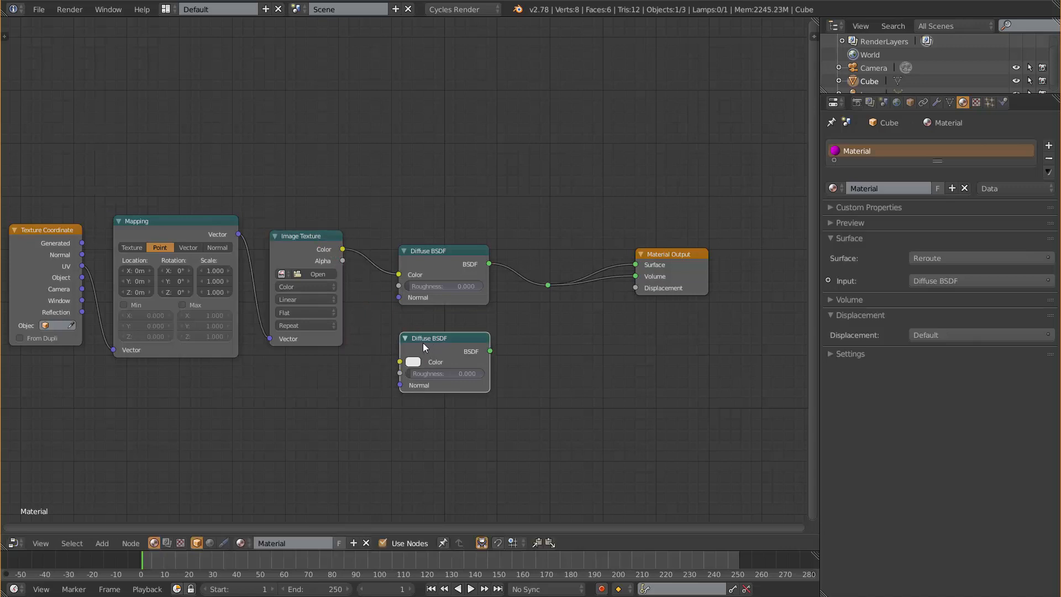
Delete the lower Diffuse BSDF copy and try duplicating the remaining Diffuse BSDF with its input links kept.
key("x")
left_click(420, 257)
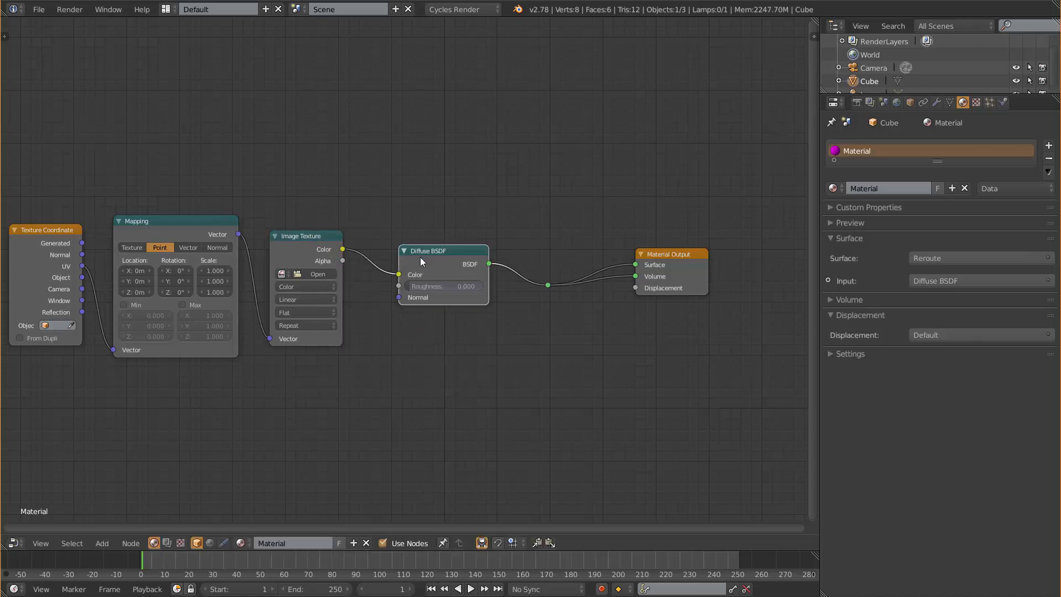
key("ctrl+shift+d")
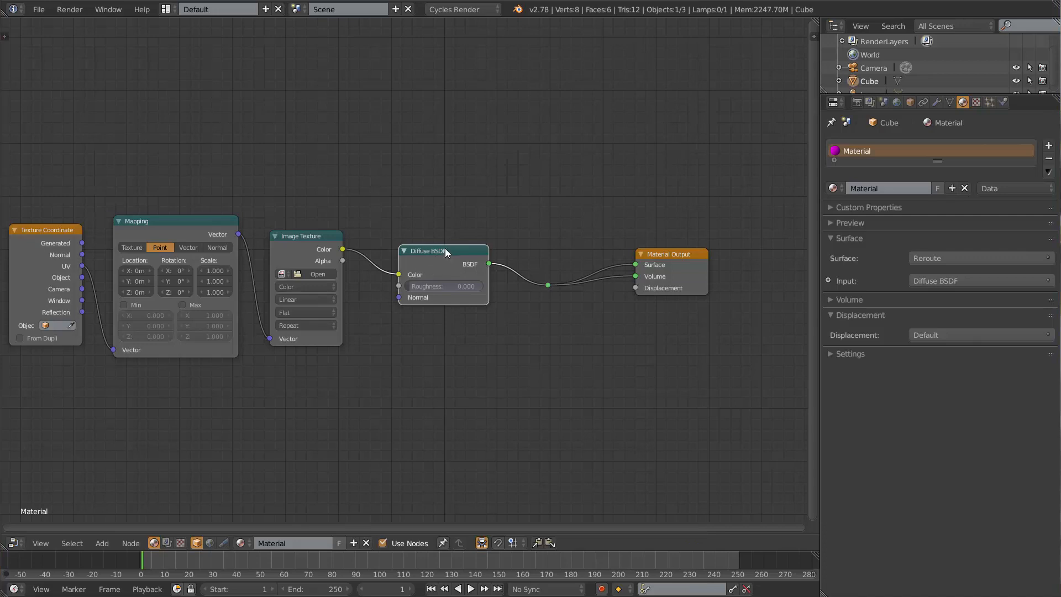
Replace the reroute point with a direct link from the Diffuse BSDF to Surface and move the shader beside the Material Output.
left_click_drag(445, 253, 447, 223)
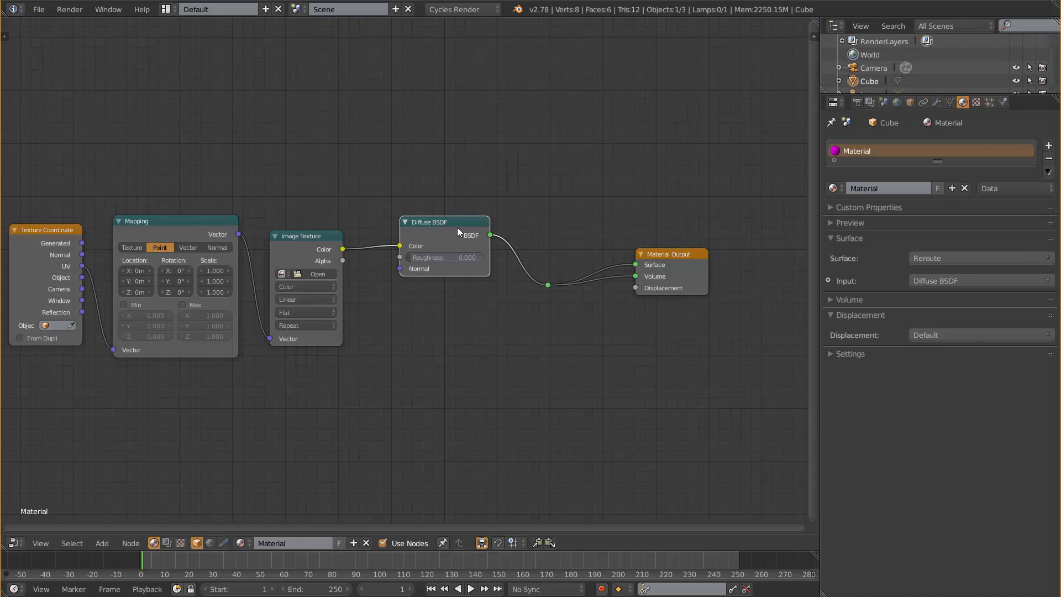
left_click(548, 286)
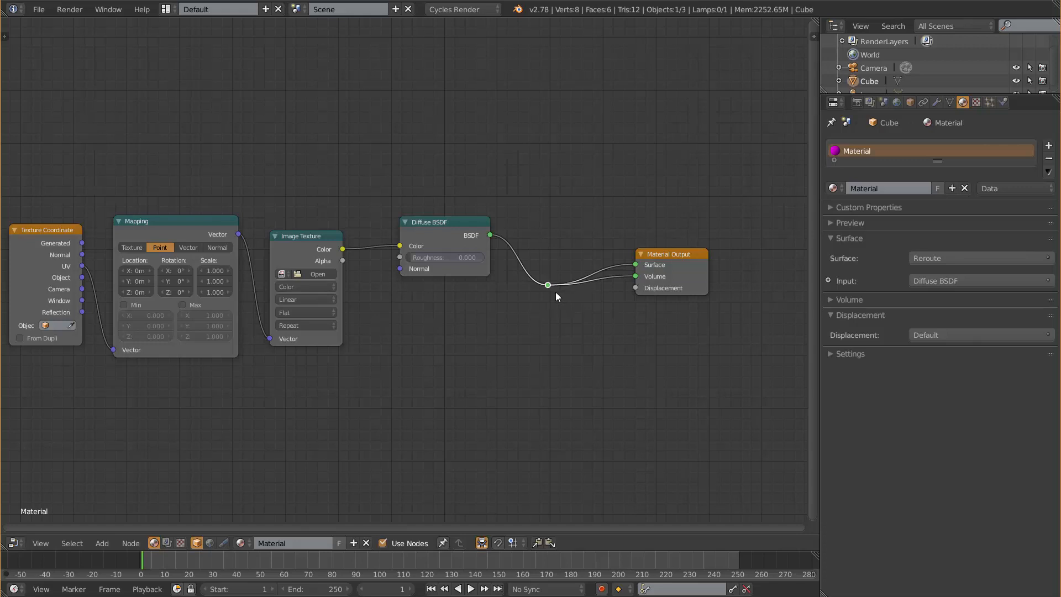
key("x")
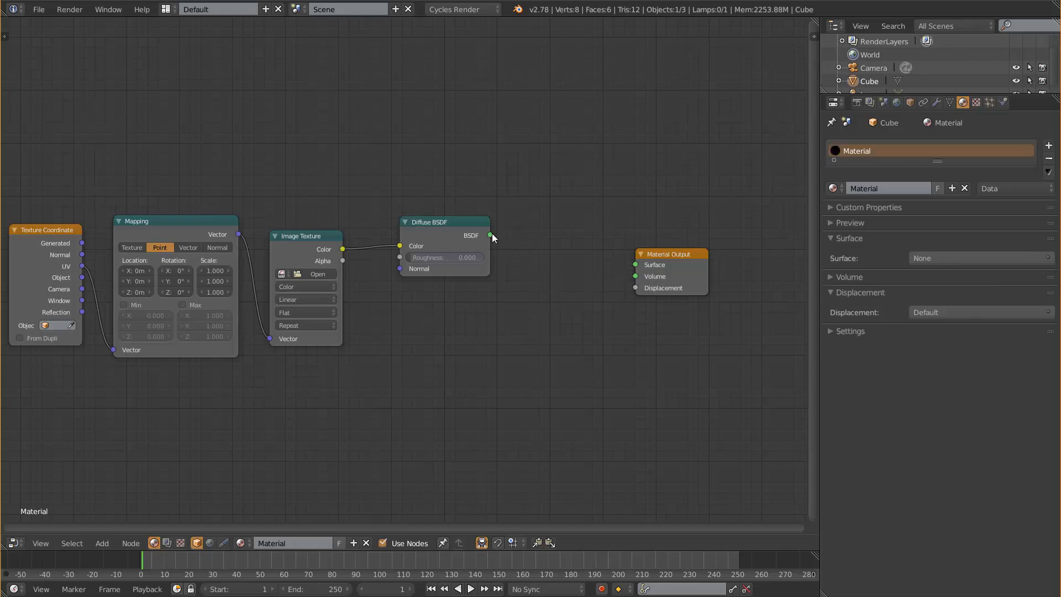
left_click_drag(490, 235, 635, 264)
left_click_drag(424, 223, 569, 249)
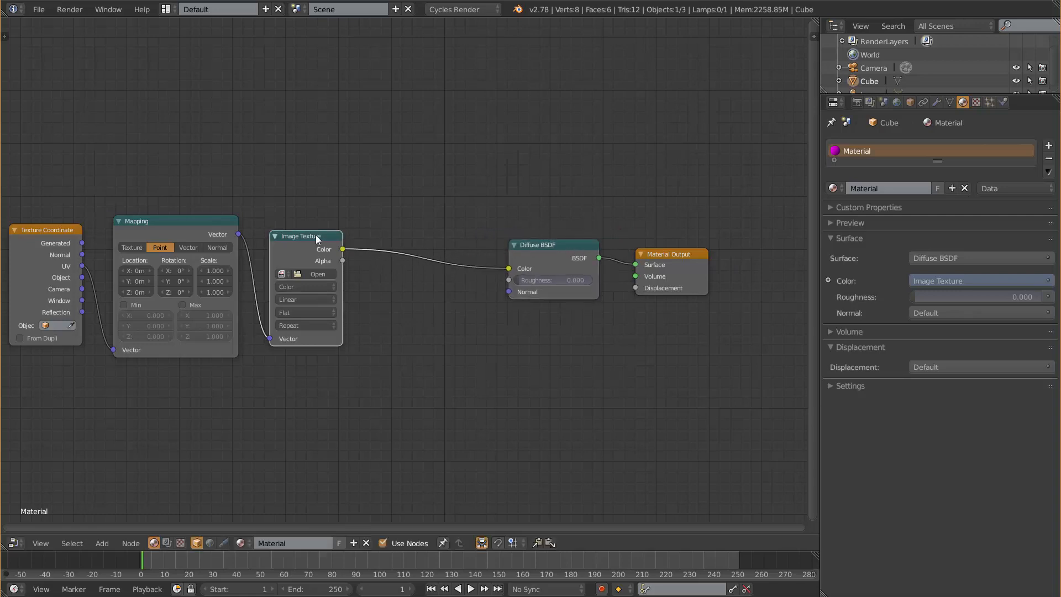
Add a Bright/Contrast node on the link between the Image Texture and the Diffuse BSDF and adjust its placement there.
key("shift+a")
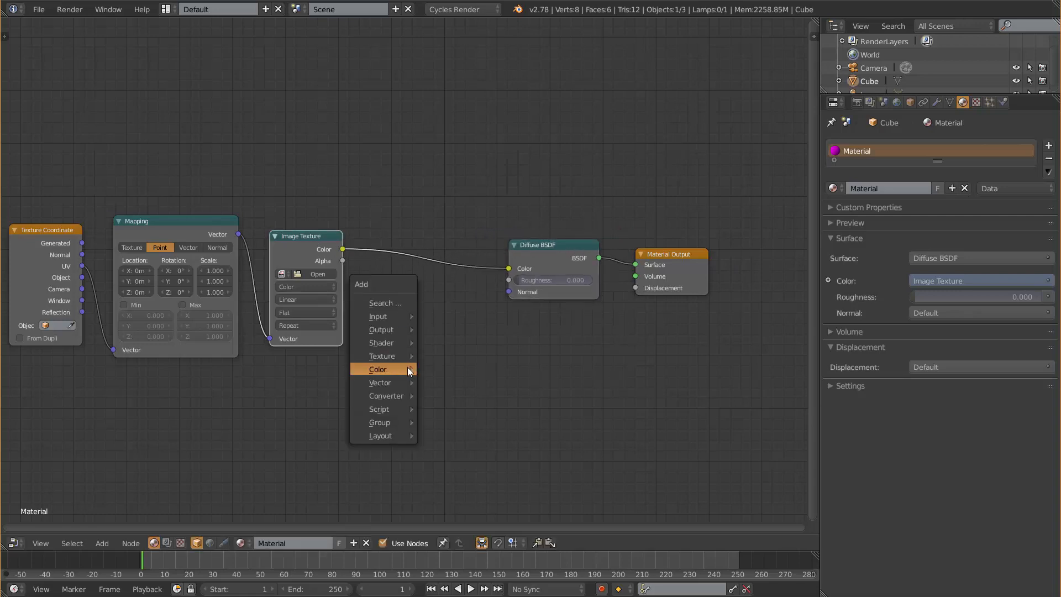
mouse_move(407, 368)
left_click(477, 372)
left_click(412, 251)
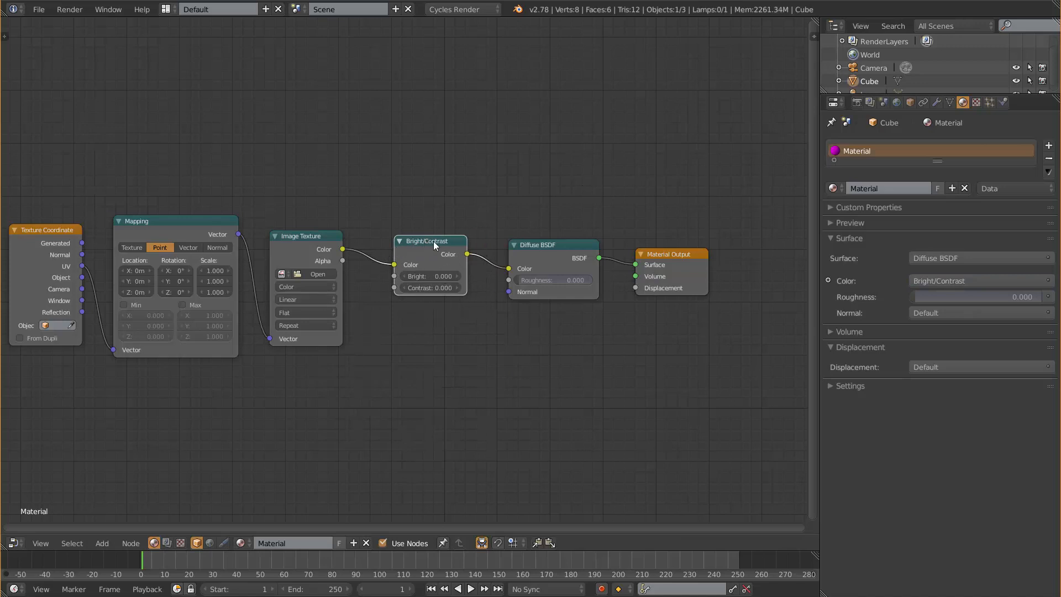
left_click_drag(434, 241, 436, 234)
key("shift+a")
mouse_move(430, 196)
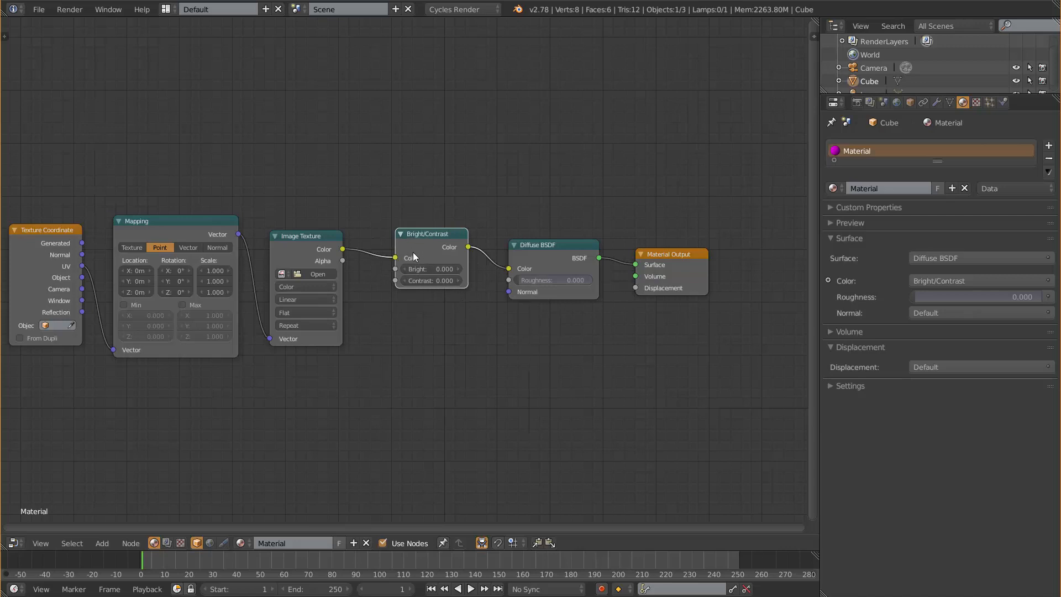
left_click_drag(433, 232, 427, 238)
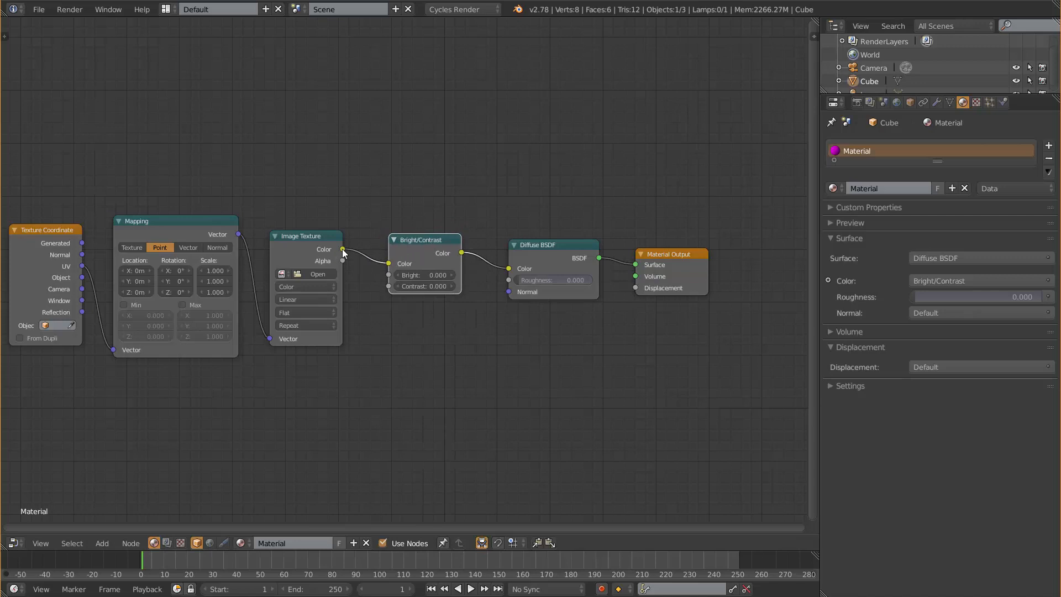
Try removing the Bright/Contrast node, once with plain deletion and once with its neighbours' link kept, undoing each removal.
left_click(303, 237)
left_click(545, 245)
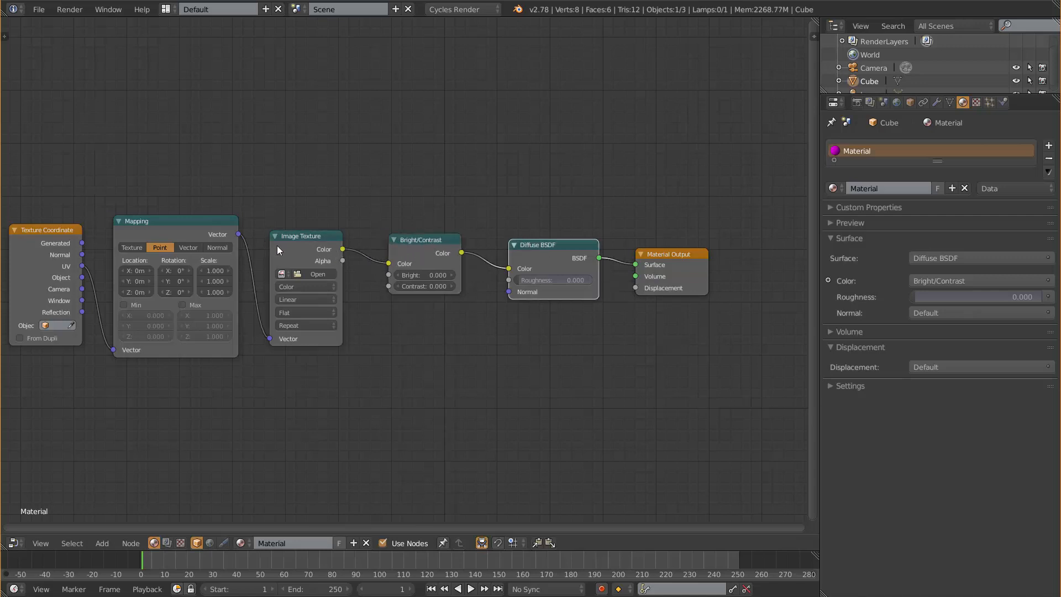
left_click(298, 239)
left_click(566, 246)
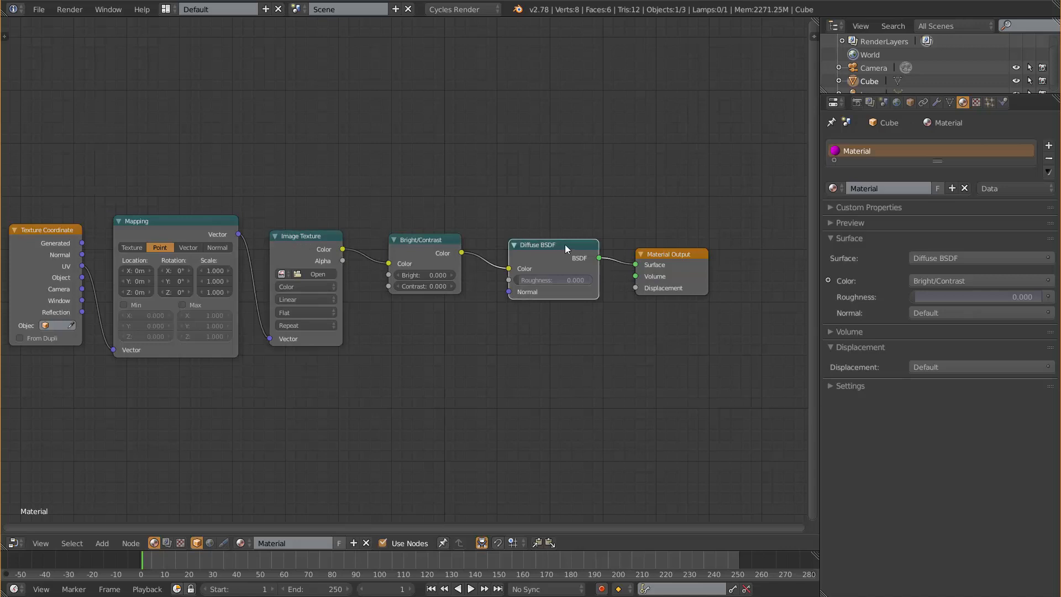
left_click(421, 239)
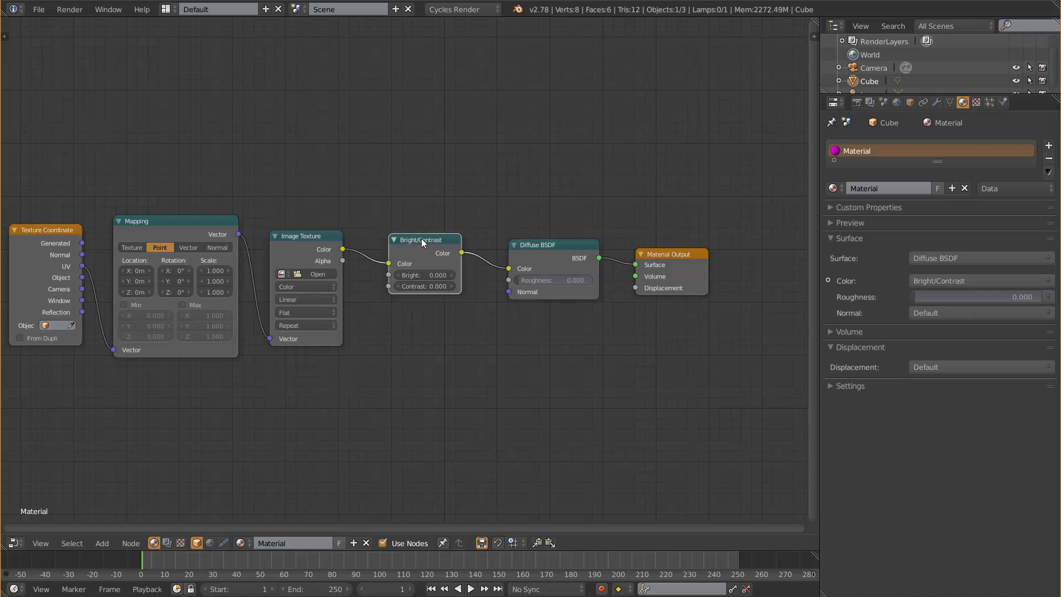
key("x")
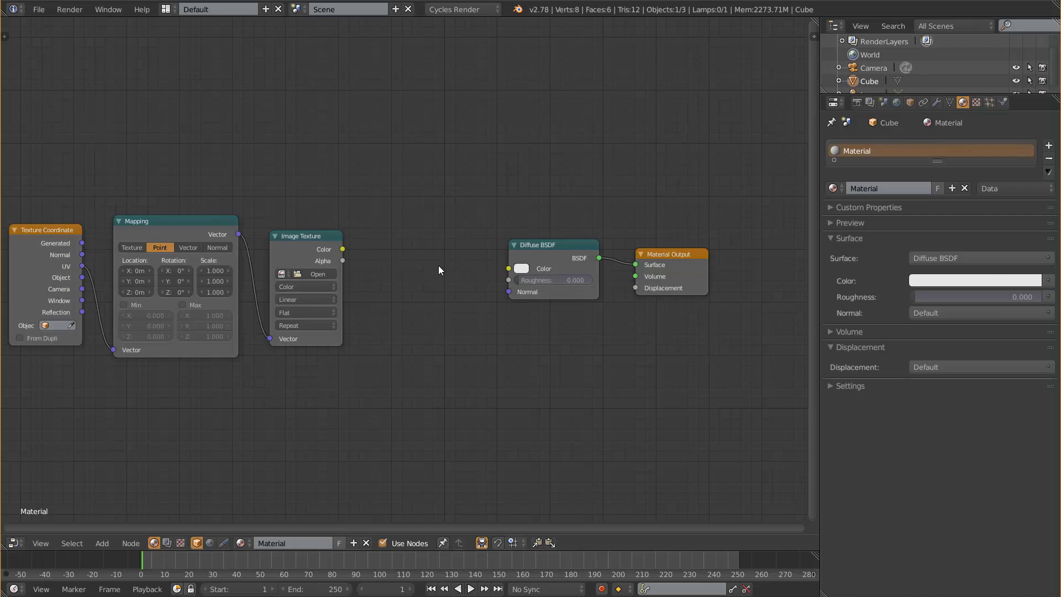
key("ctrl+z")
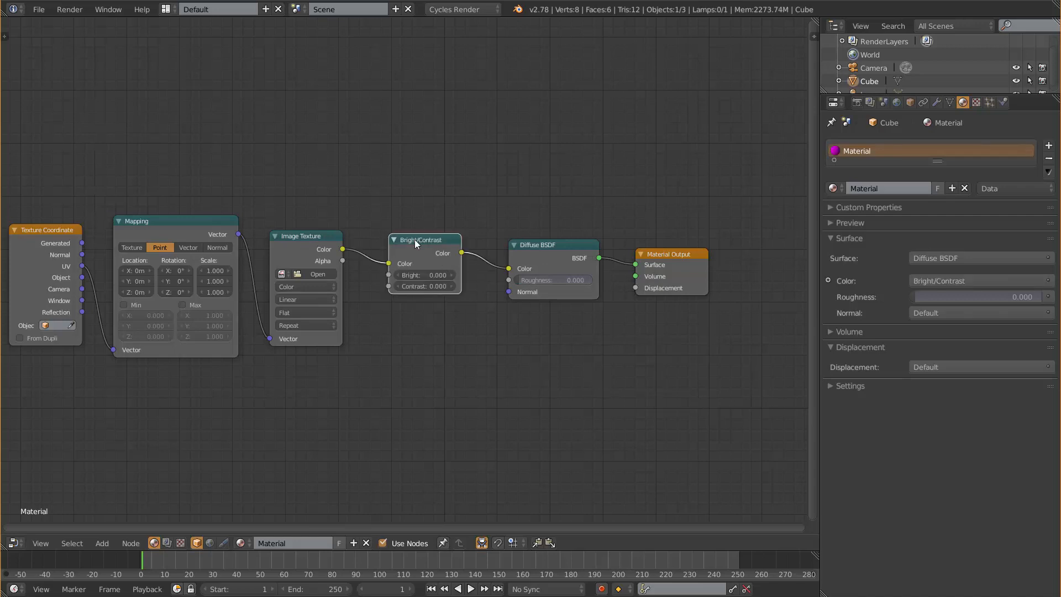
key("ctrl+x")
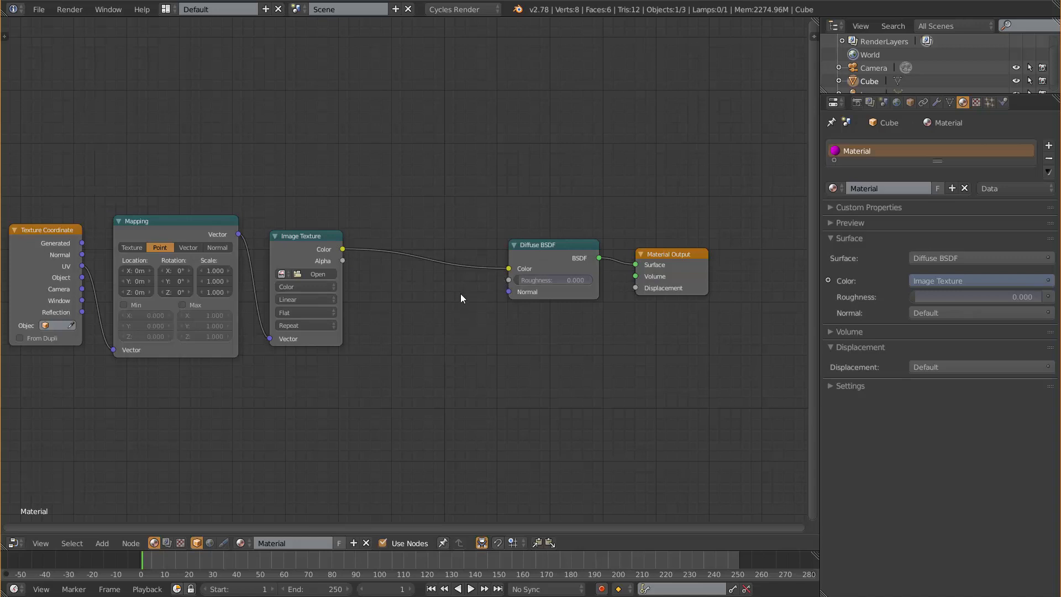
key("ctrl+z")
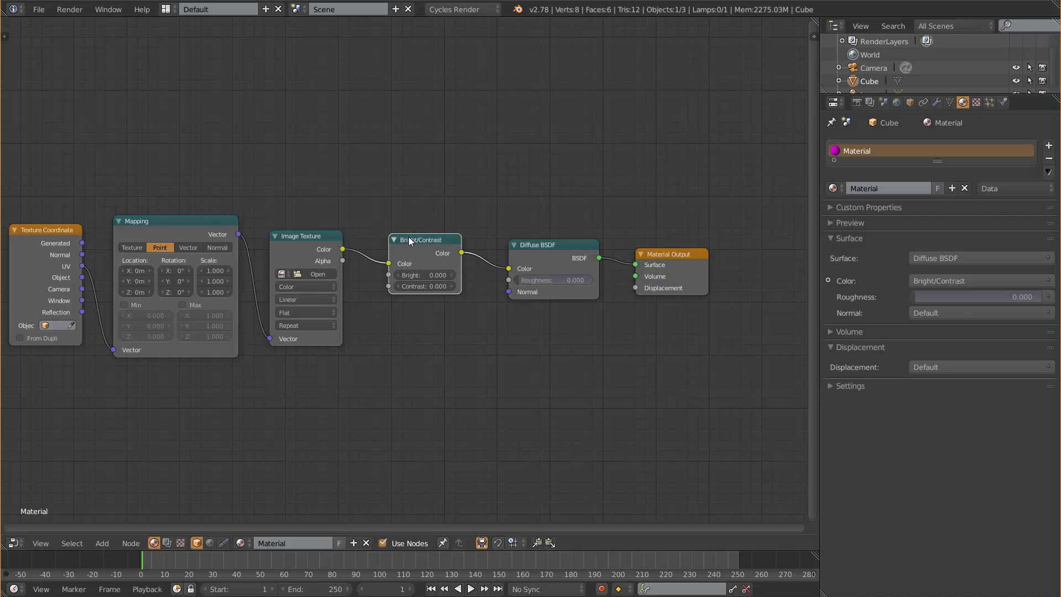
Mute the Bright/Contrast node between the Image Texture and the Diffuse BSDF.
key("m")
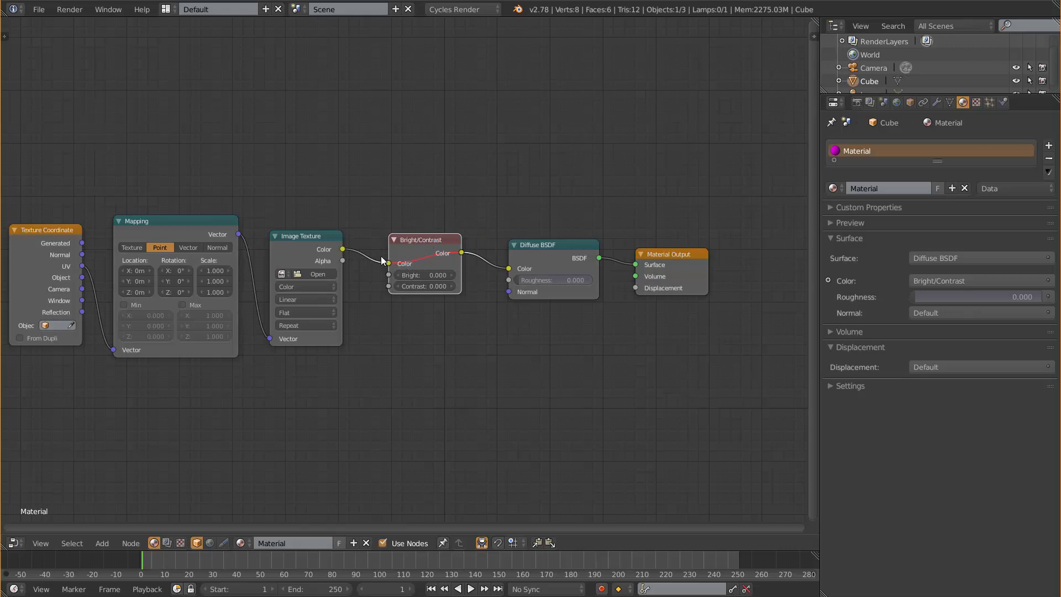
left_click(340, 250)
left_click(509, 269)
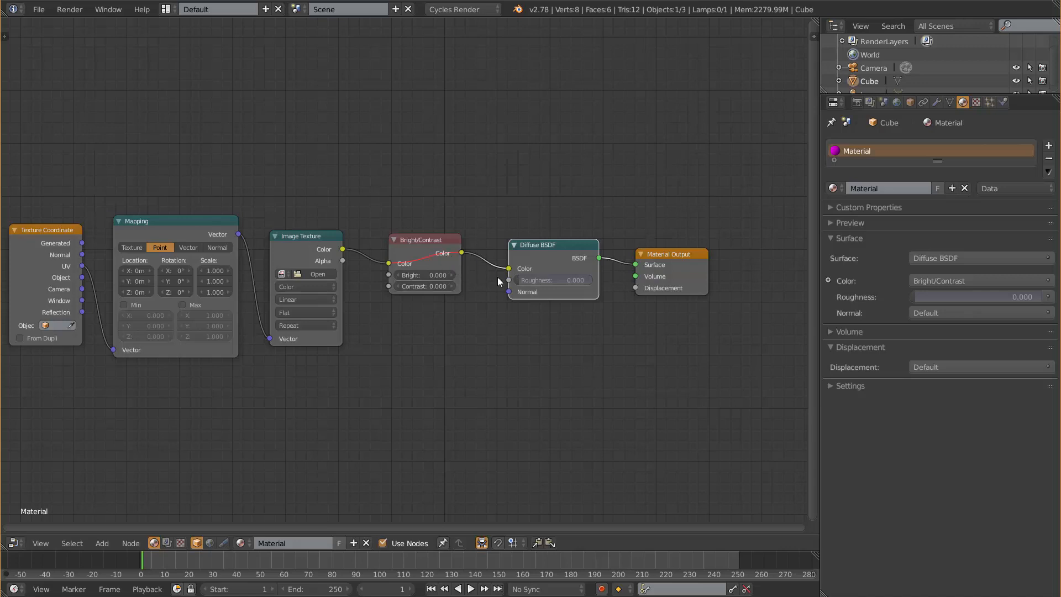
Move the Texture Coordinate node farther from the Mapping node and the Material Output farther from the Diffuse BSDF.
middle_click_drag(458, 329, 529, 331)
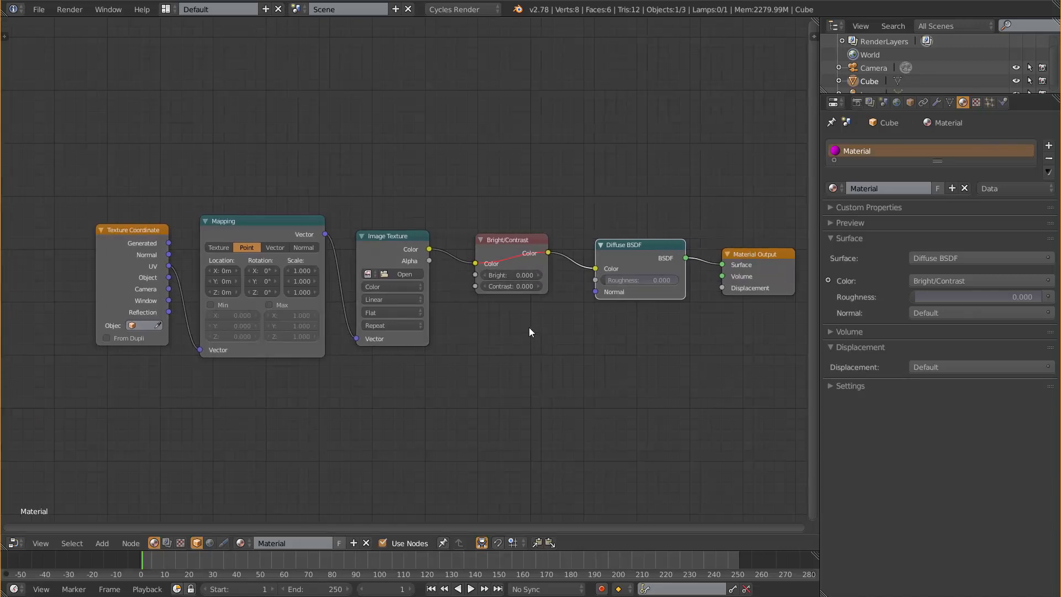
scroll(496, 327, "down", 2)
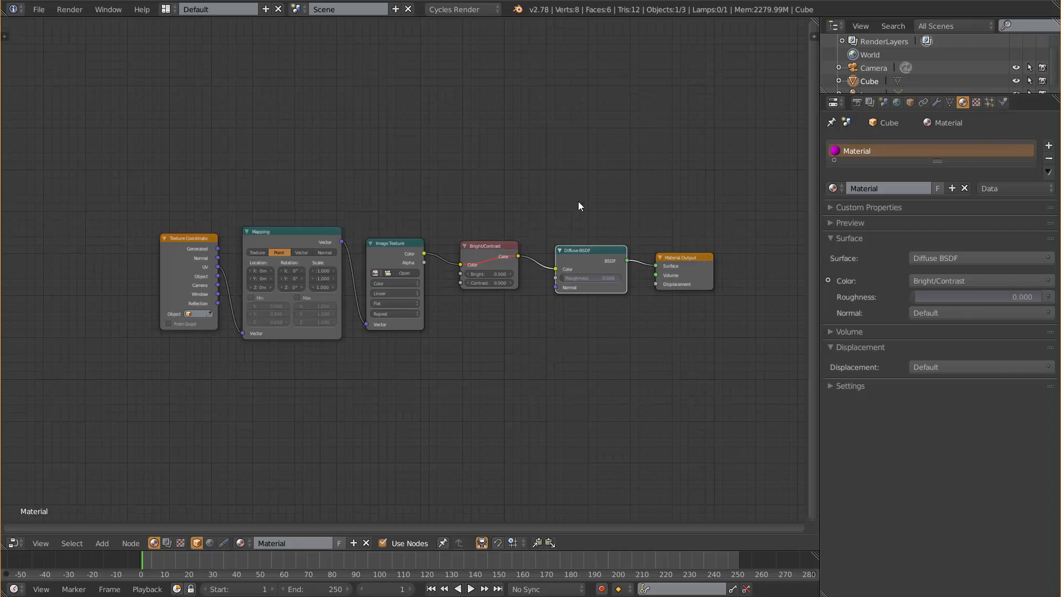
scroll(509, 266, "up", 2)
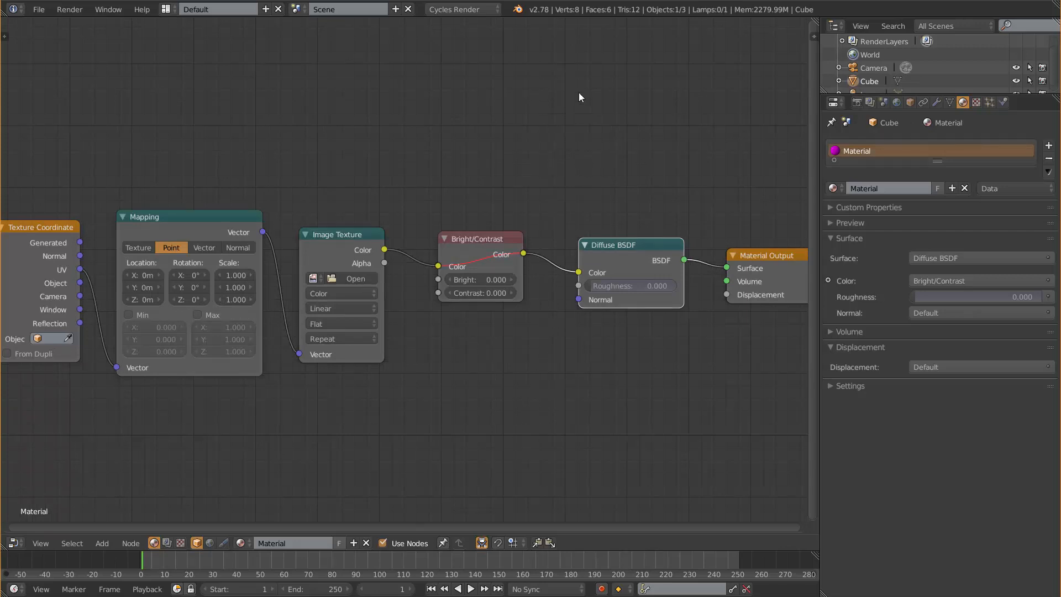
scroll(572, 363, "down", 2)
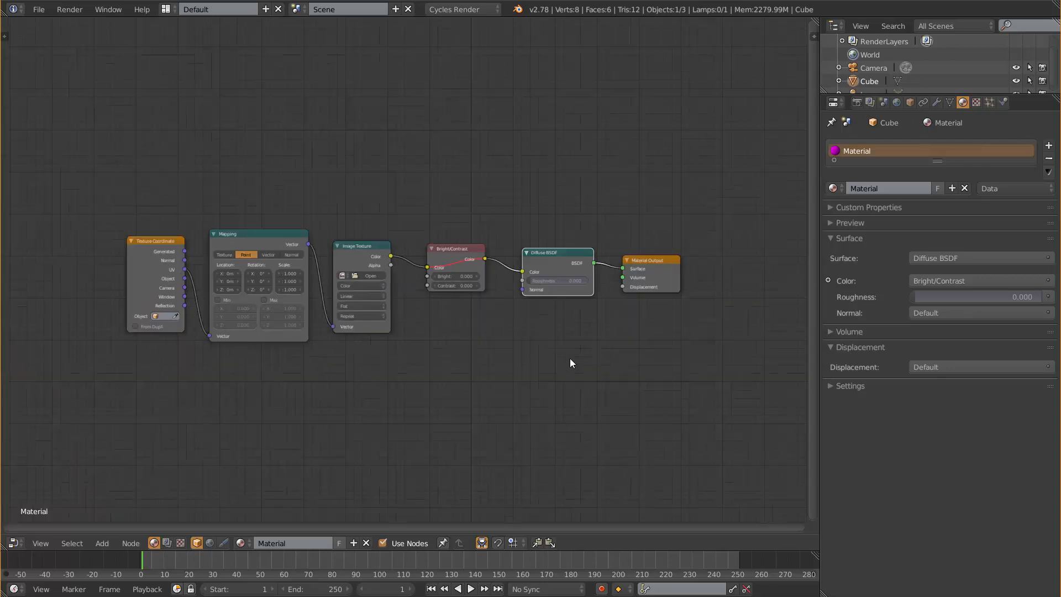
key("Home")
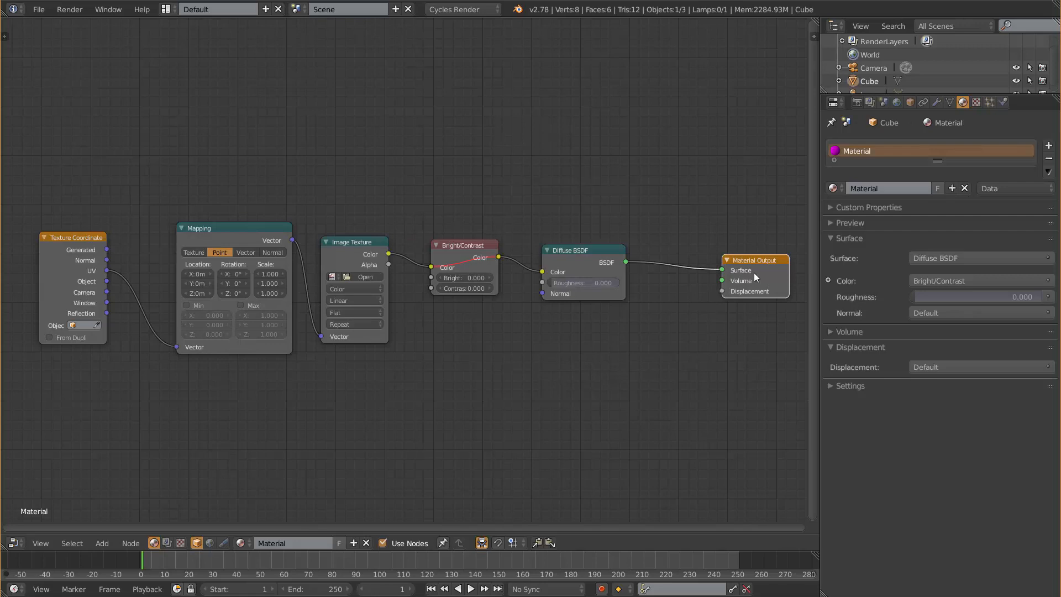
left_click_drag(749, 259, 742, 252)
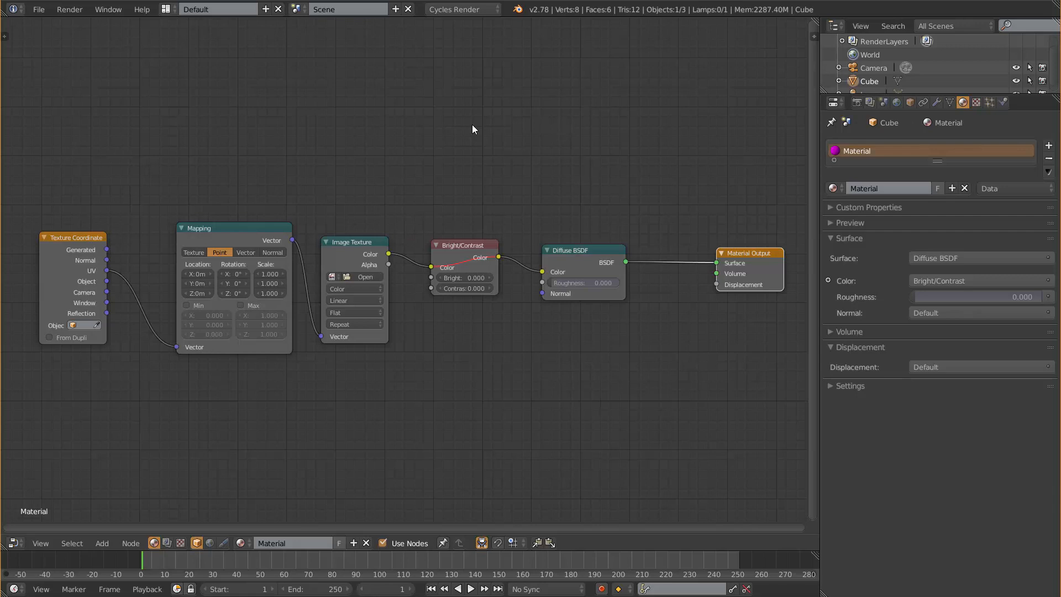
key("shift+a")
mouse_move(445, 111)
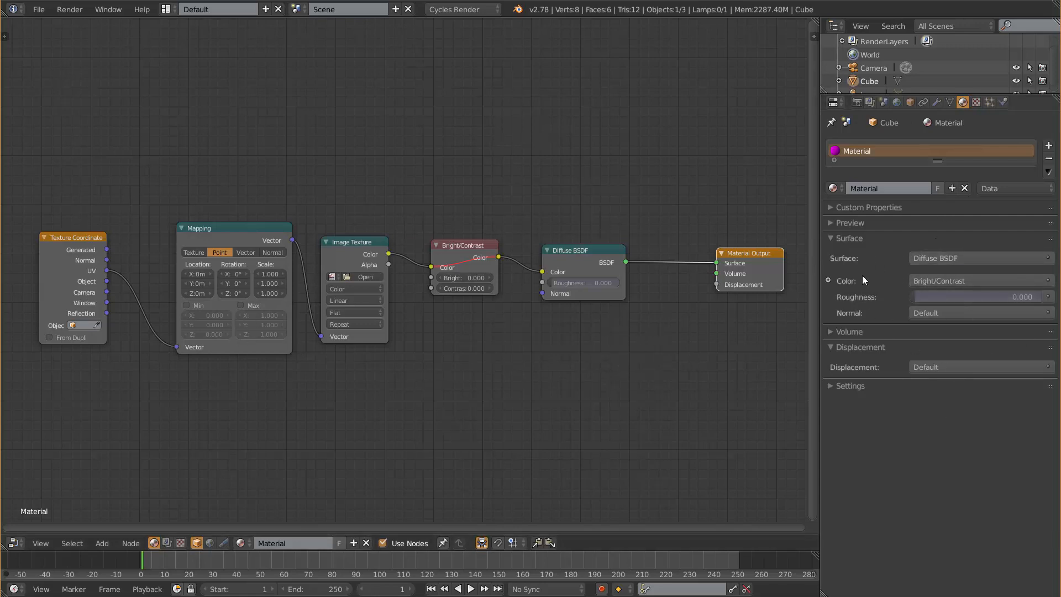
Expand the nested Bright/Contrast, Image Texture and Mapping inputs in the material's Surface properties and look through their settings.
left_click(828, 281)
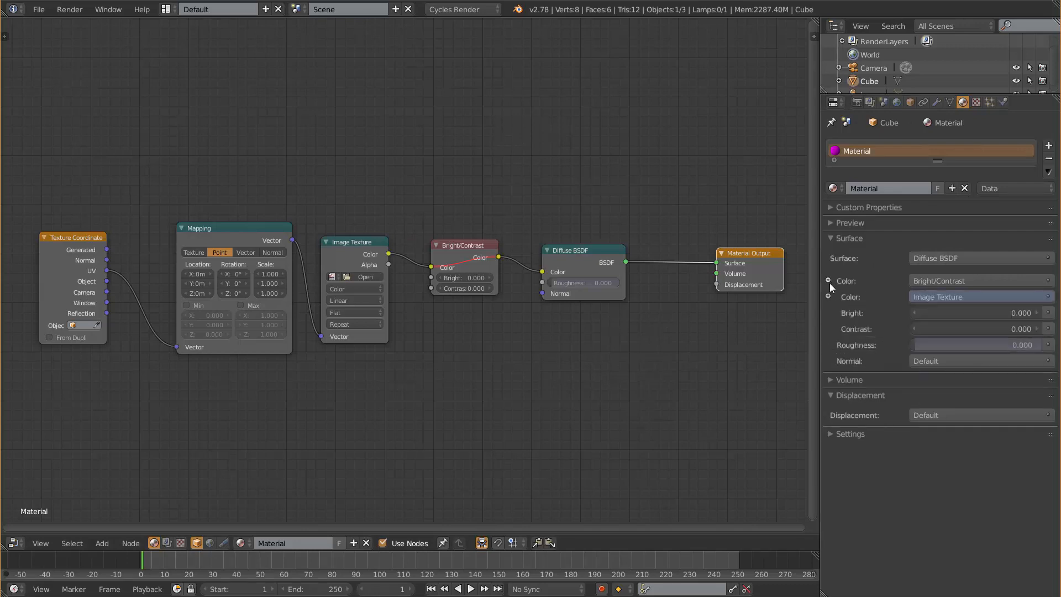
left_click(828, 297)
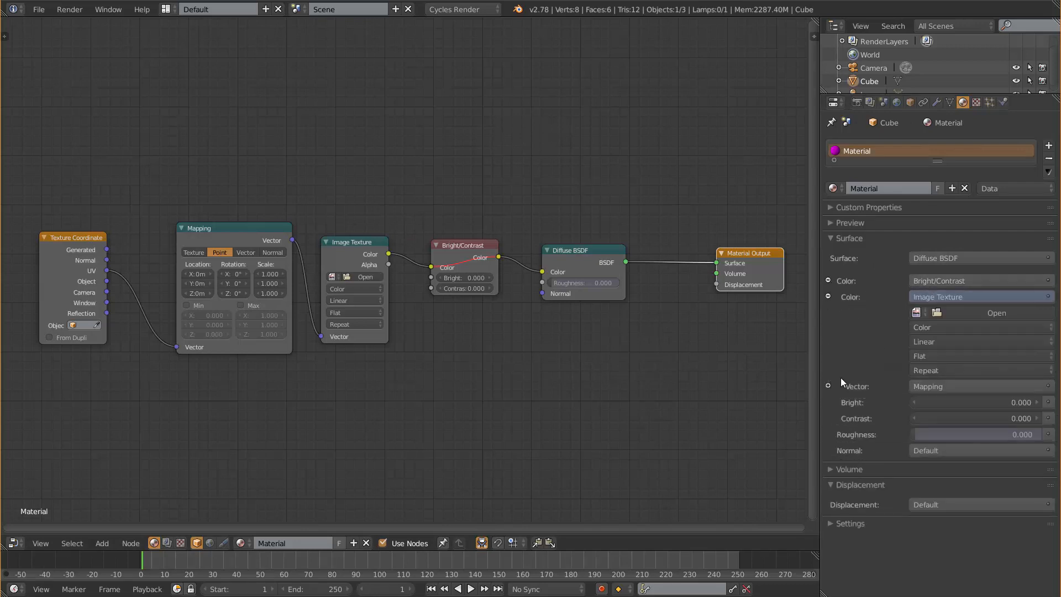
left_click(828, 386)
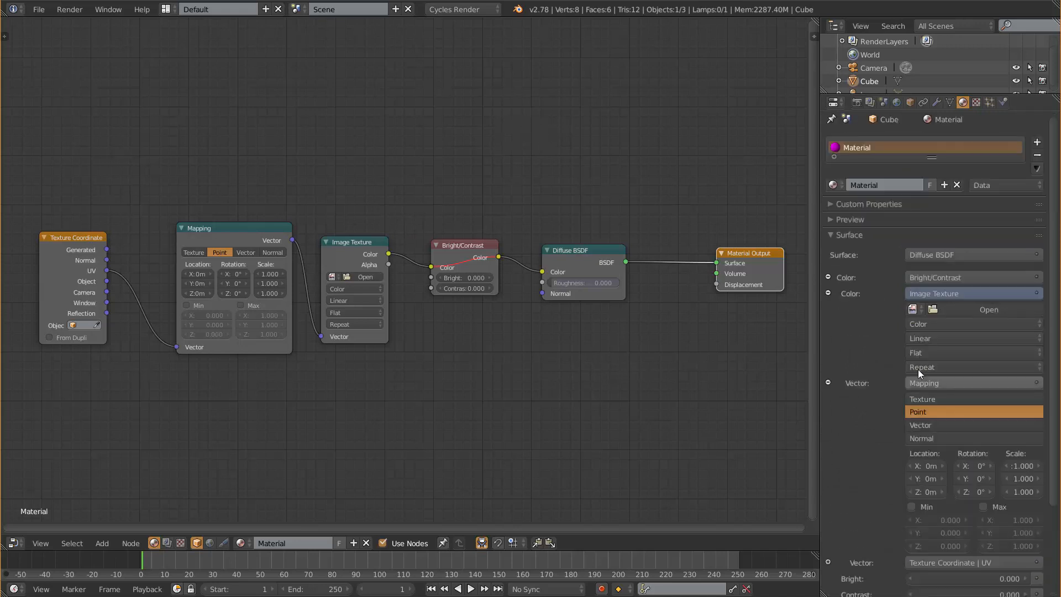
scroll(906, 414, "down", 5)
scroll(917, 145, "up", 2)
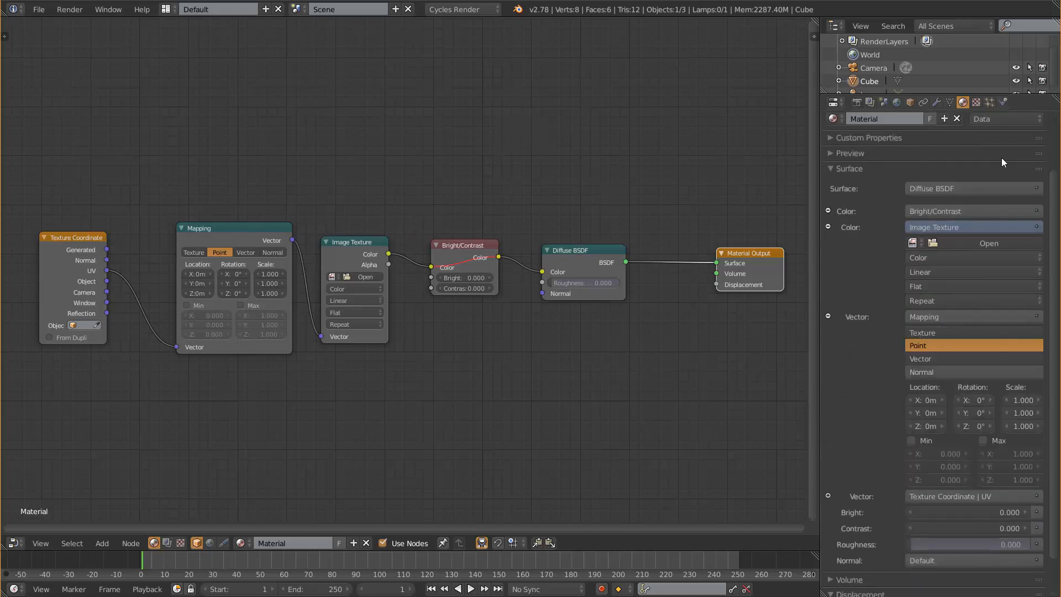